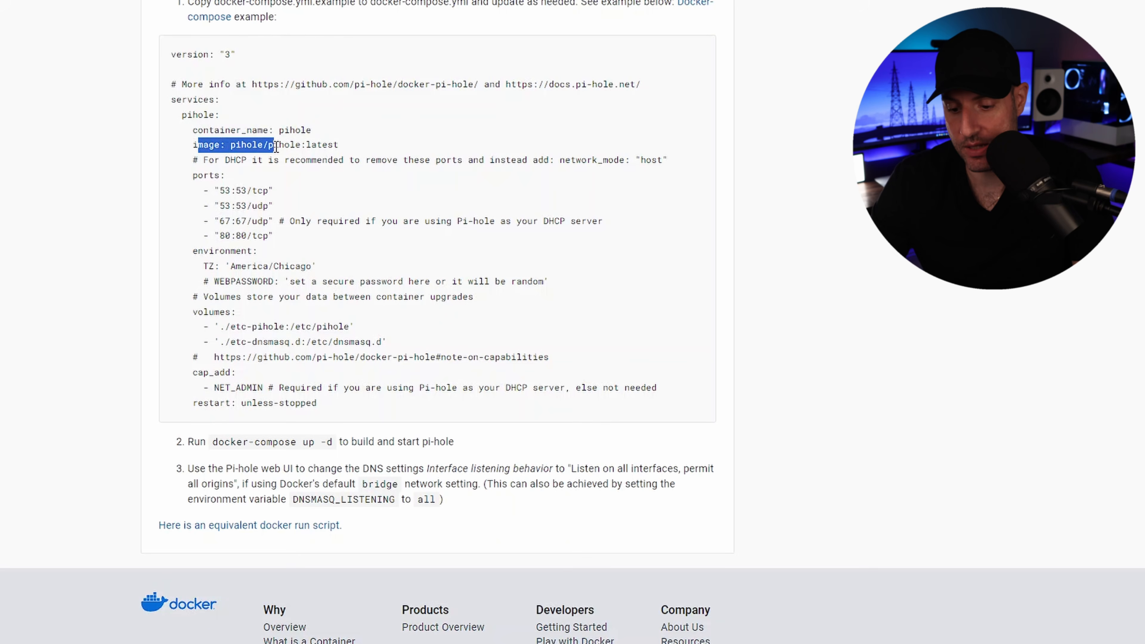
Step: Examine the image, ports, time zone, web password and volumes entries in the Pi-hole docker-compose example
left_click(360, 147)
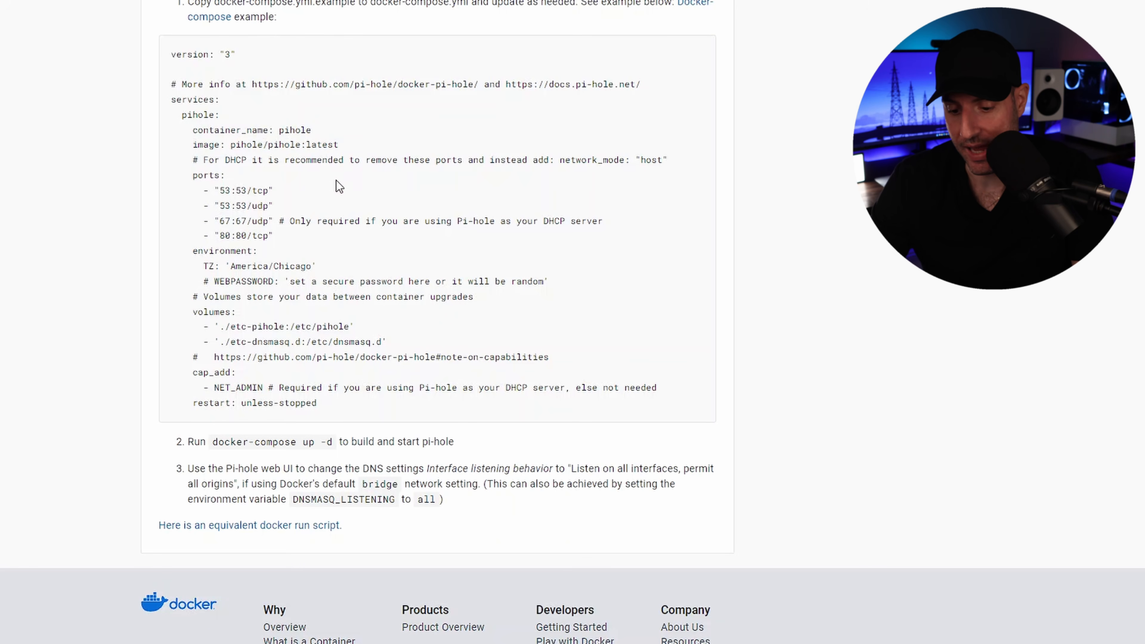
left_click_drag(271, 237, 215, 191)
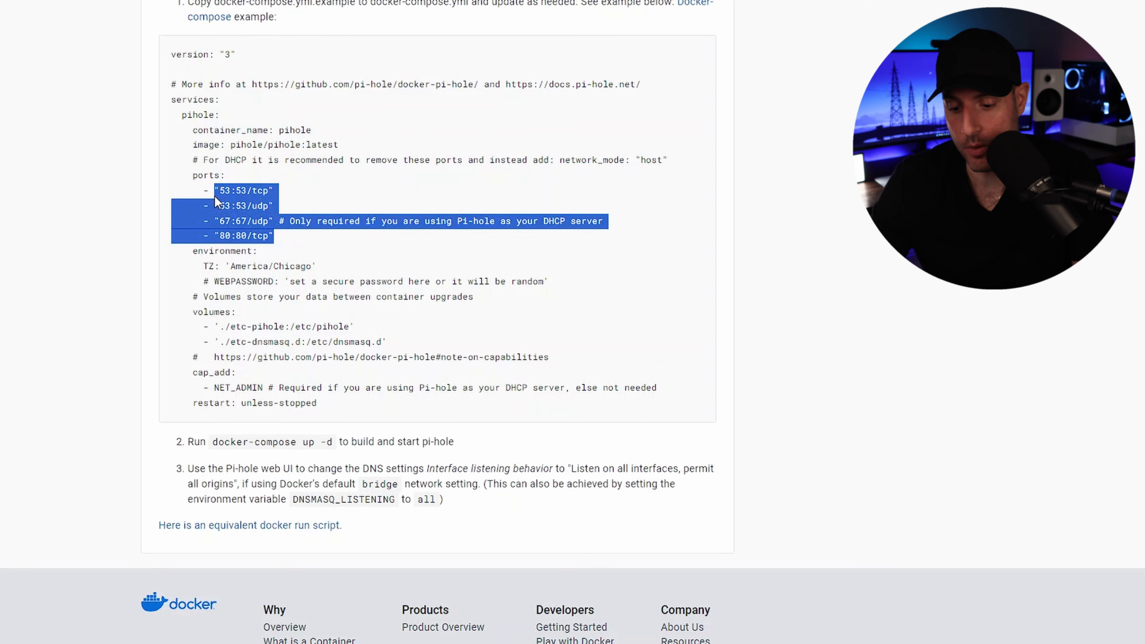
left_click(316, 205)
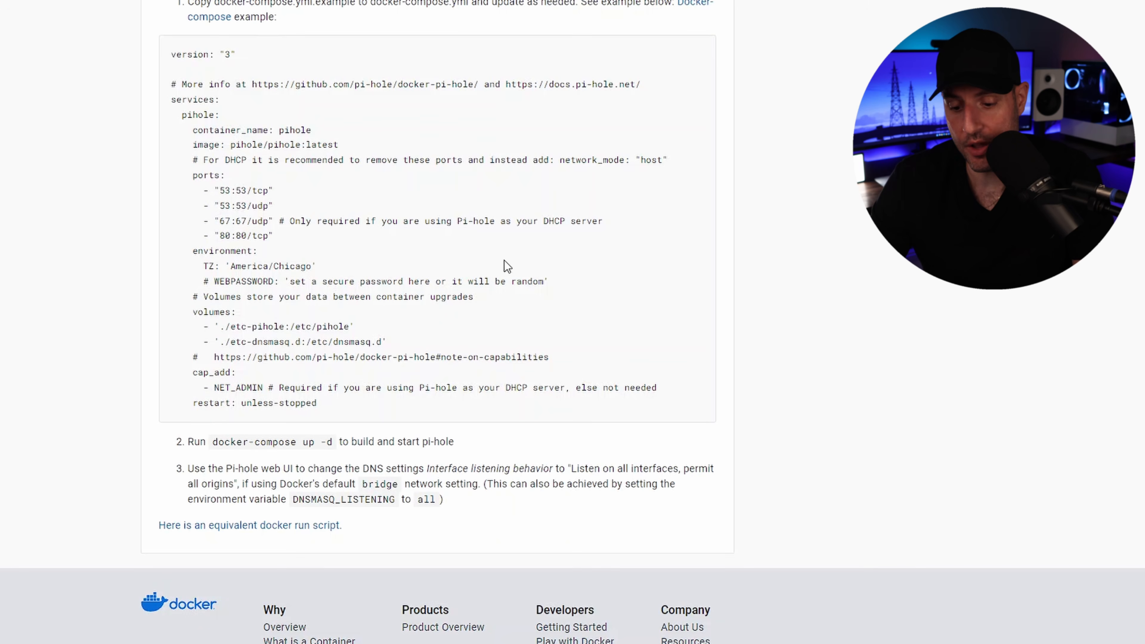
triple_click(329, 271)
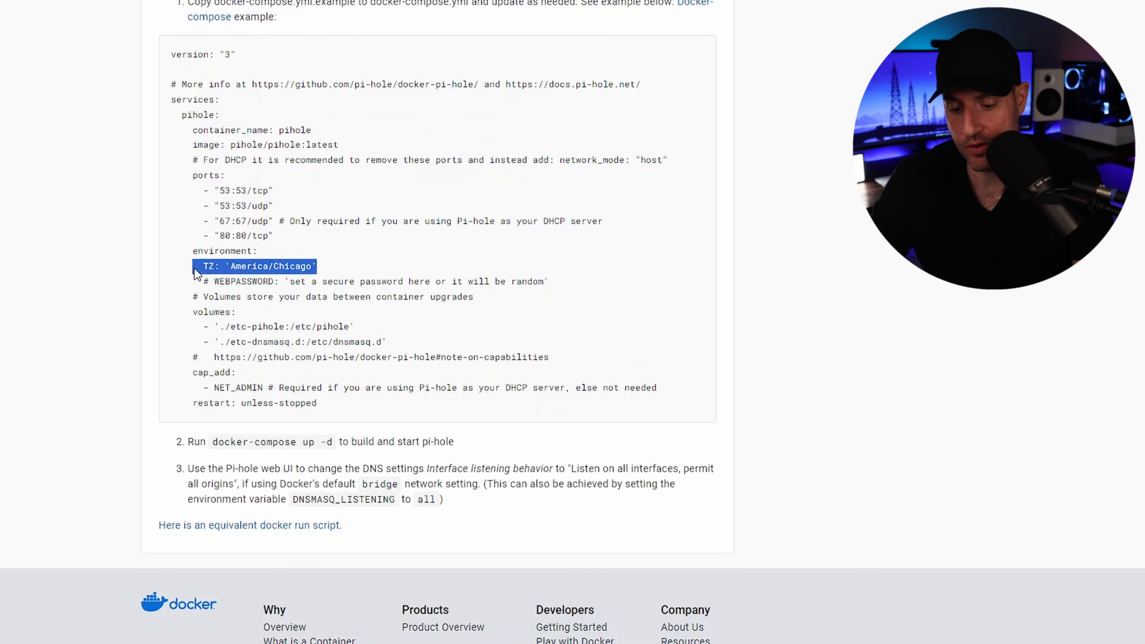
left_click(340, 269)
left_click_drag(548, 281, 213, 282)
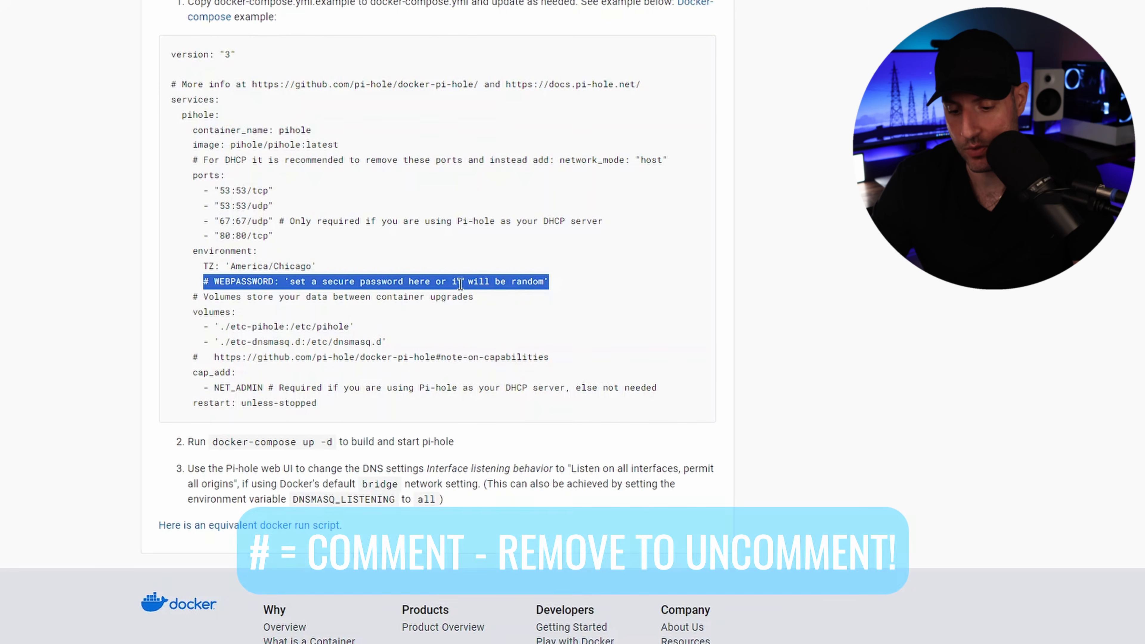
left_click(562, 283)
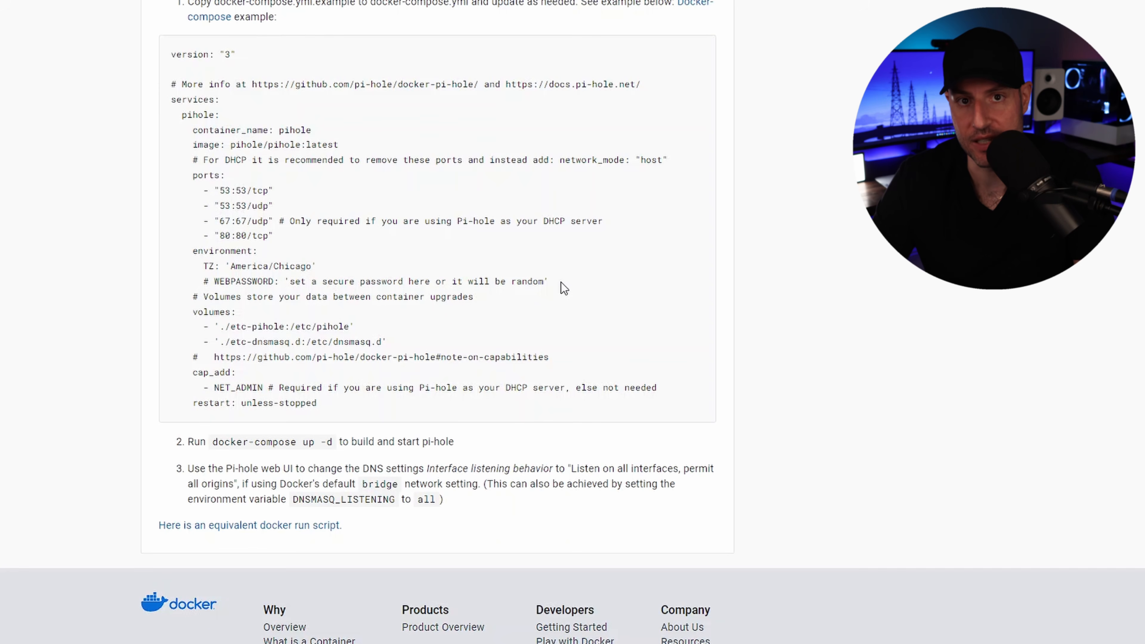
left_click(258, 316)
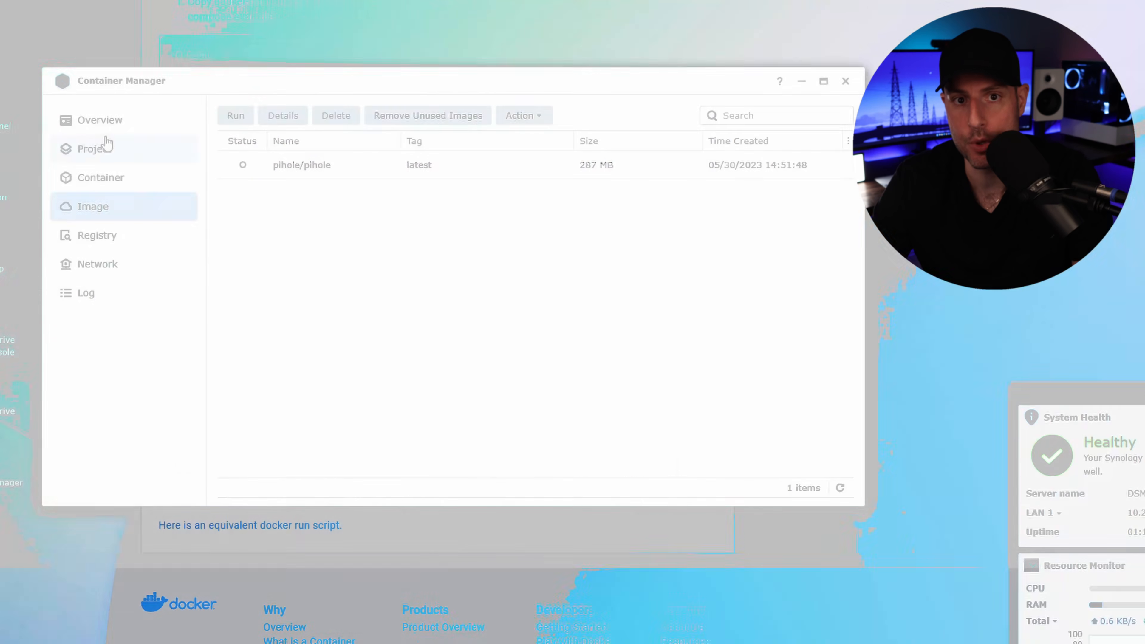
Step: Start a new project in Container Manager and name it pihole
left_click(102, 147)
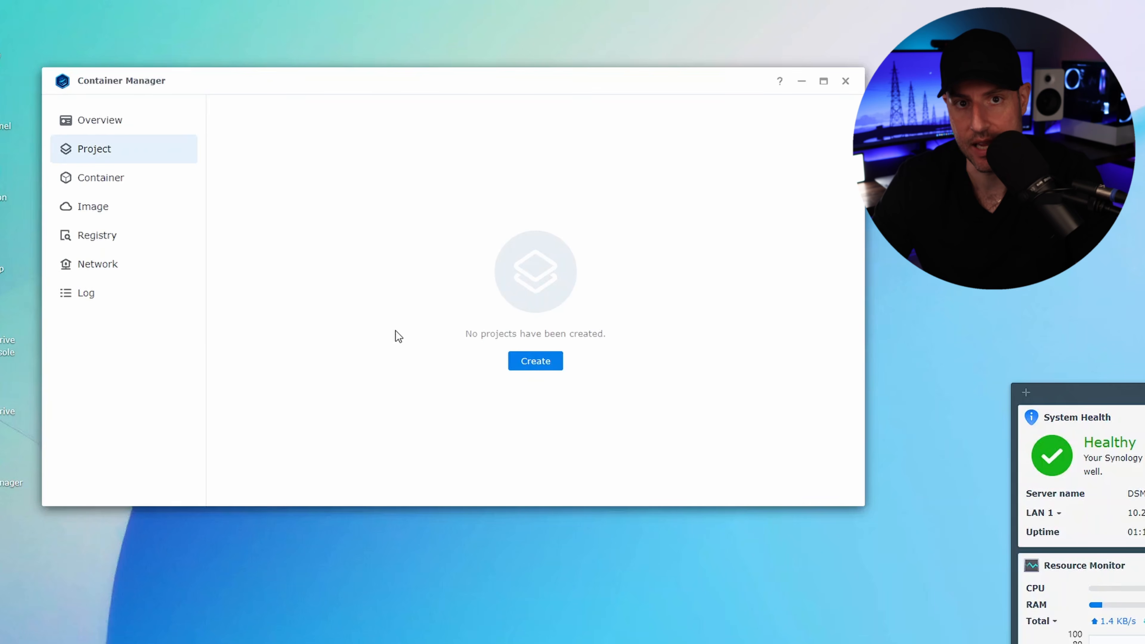
left_click(524, 363)
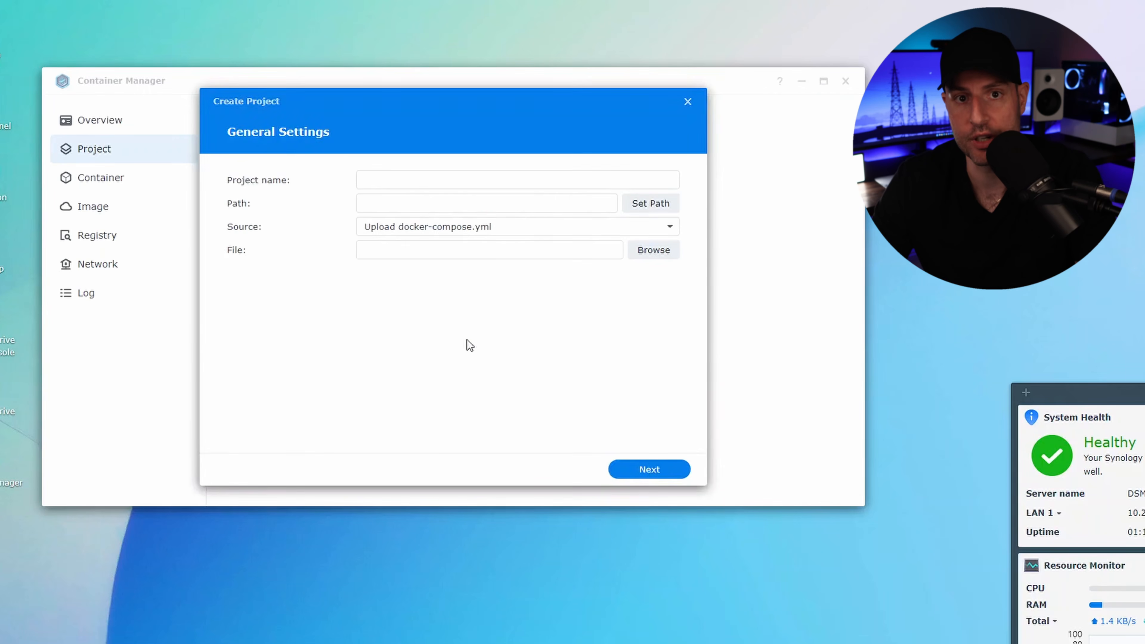
left_click(416, 175)
type("pihole")
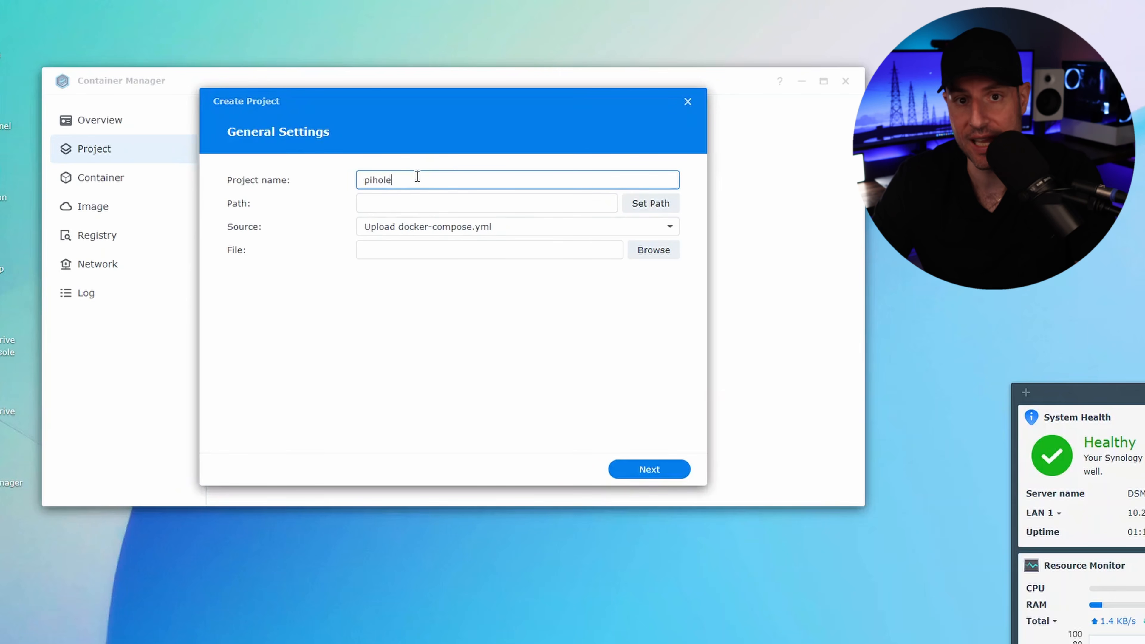
left_click(589, 199)
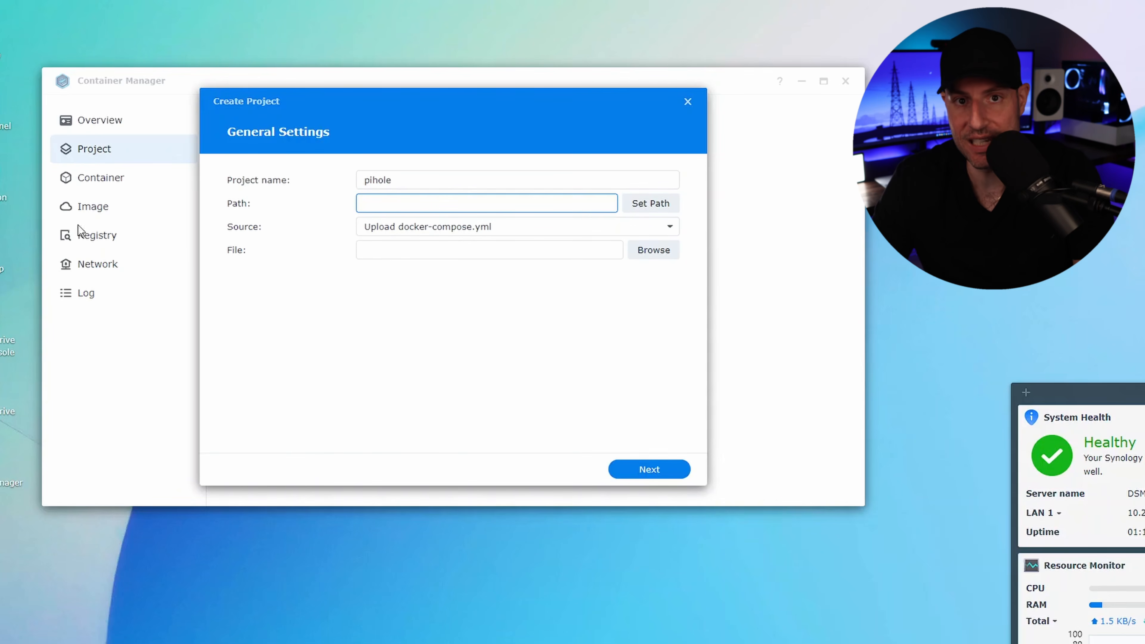
Step: In File Station, create a folder named pihole inside the docker shared folder, and minimize the window
left_click(9, 192)
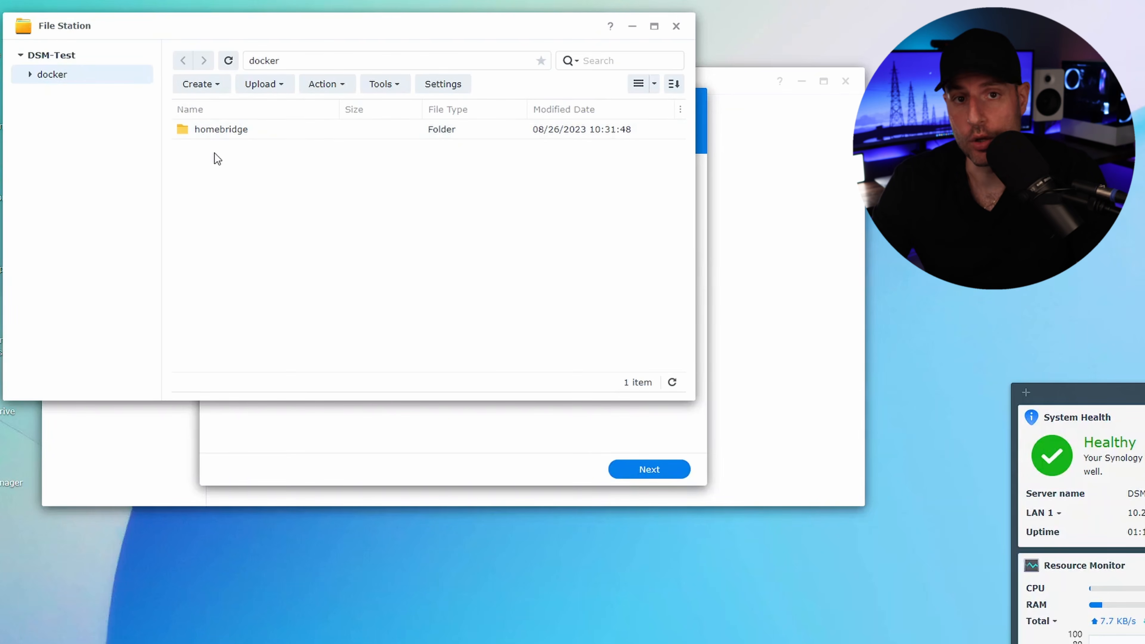
left_click(201, 87)
left_click(213, 112)
type("pihole")
key("Return")
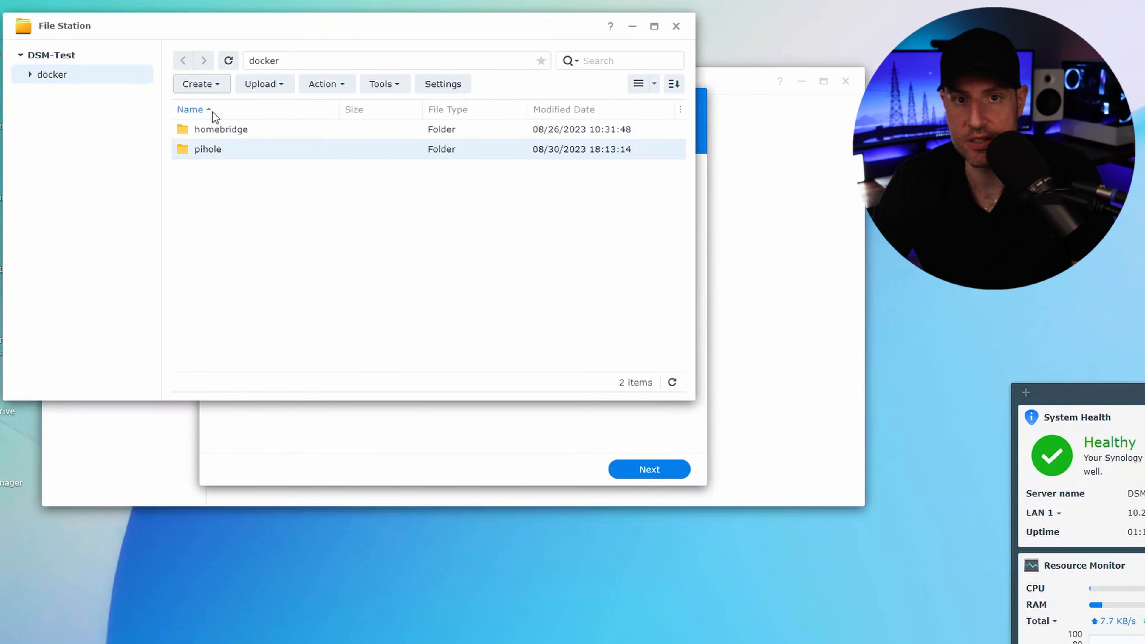
left_click(241, 191)
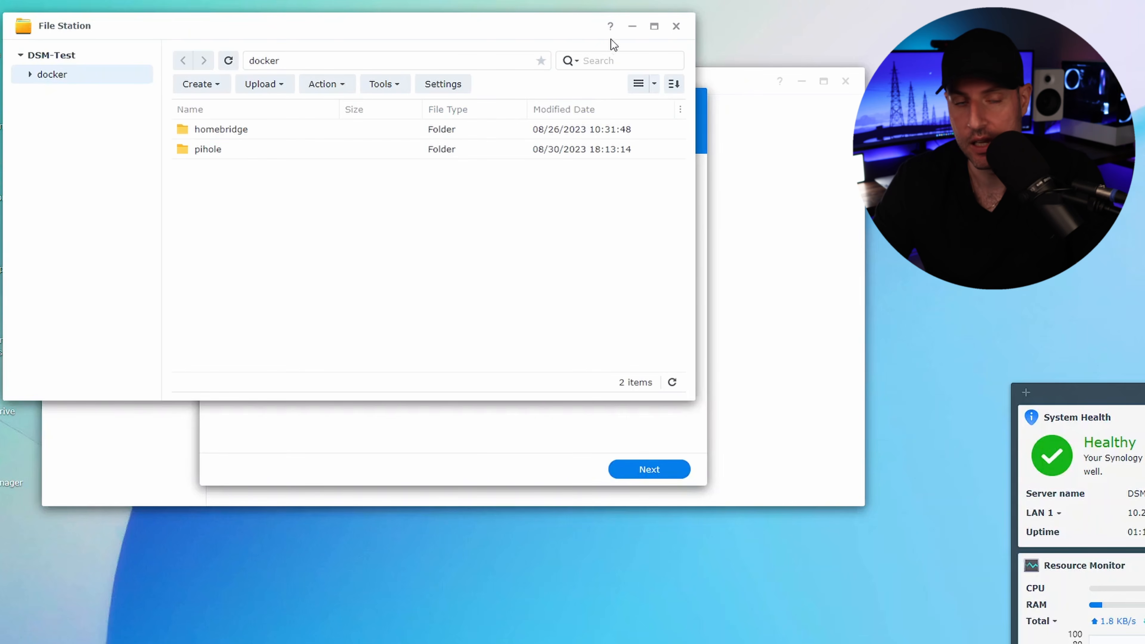
left_click(631, 28)
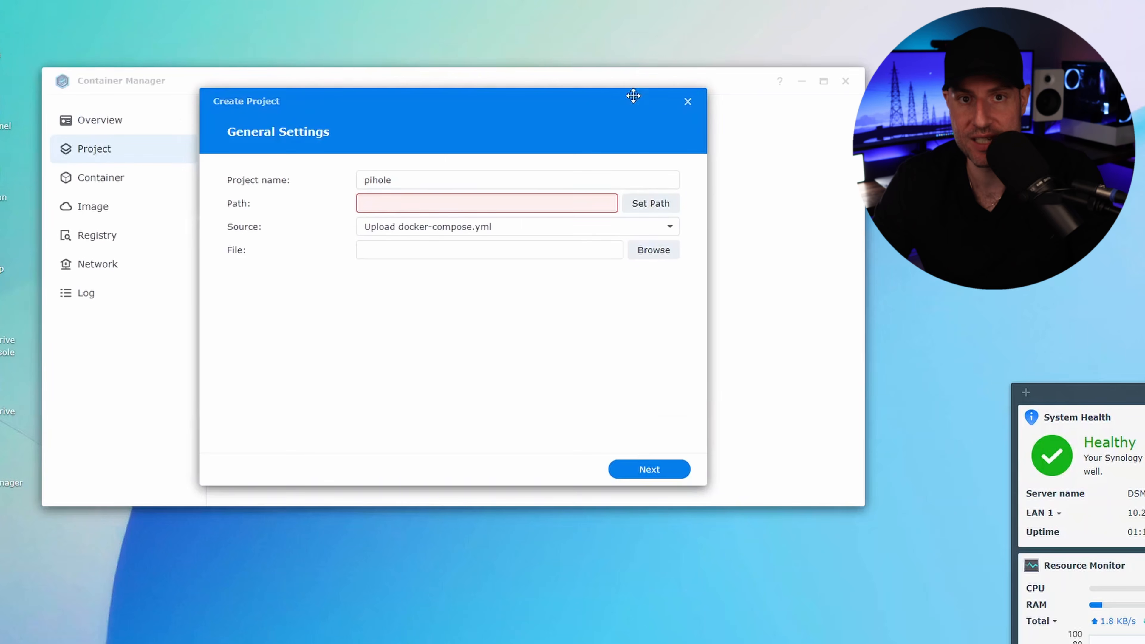
Step: Set the project's path to the /docker/pihole folder
left_click(649, 204)
left_click(329, 184)
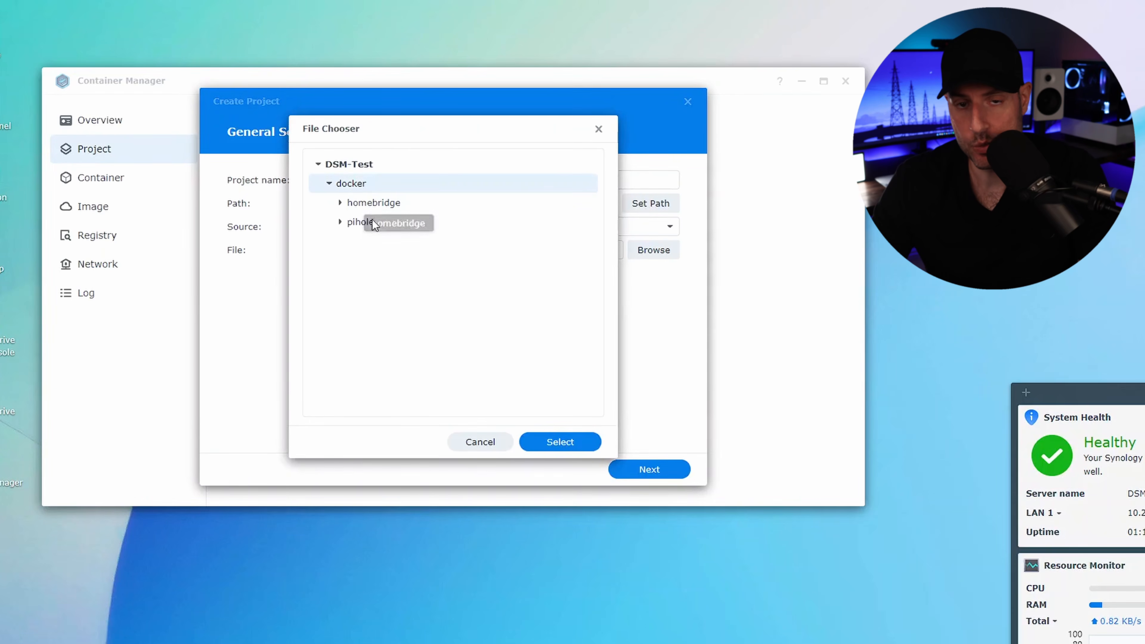
left_click(366, 222)
left_click(545, 441)
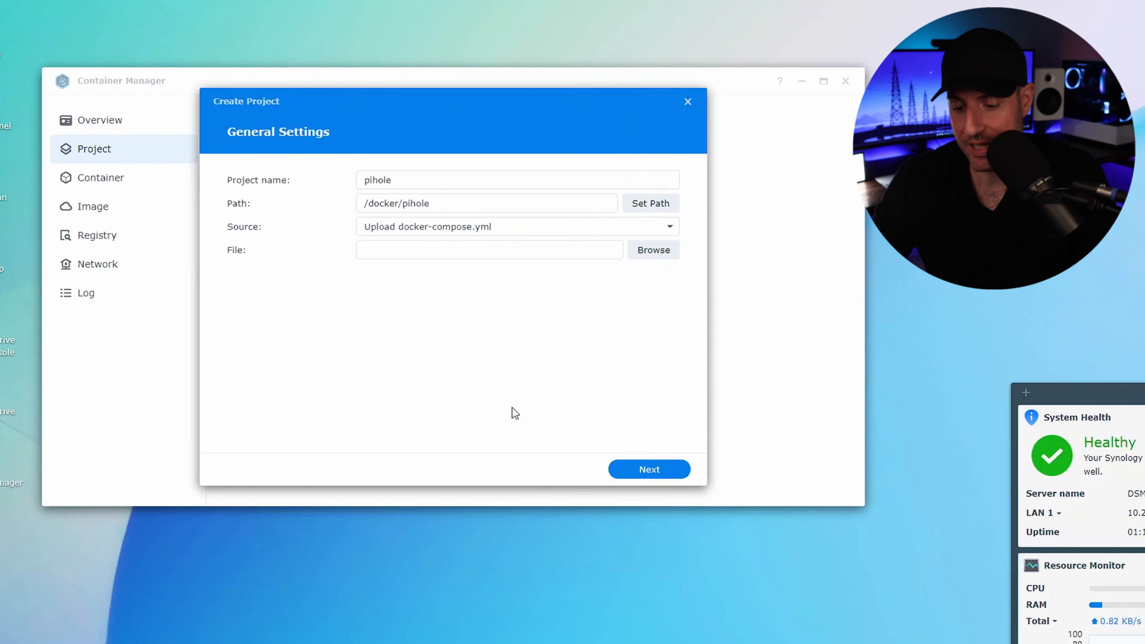
Step: Switch the source to Create docker-compose.yml and paste in the Pi-hole compose example
left_click(414, 235)
left_click(409, 270)
left_click(405, 266)
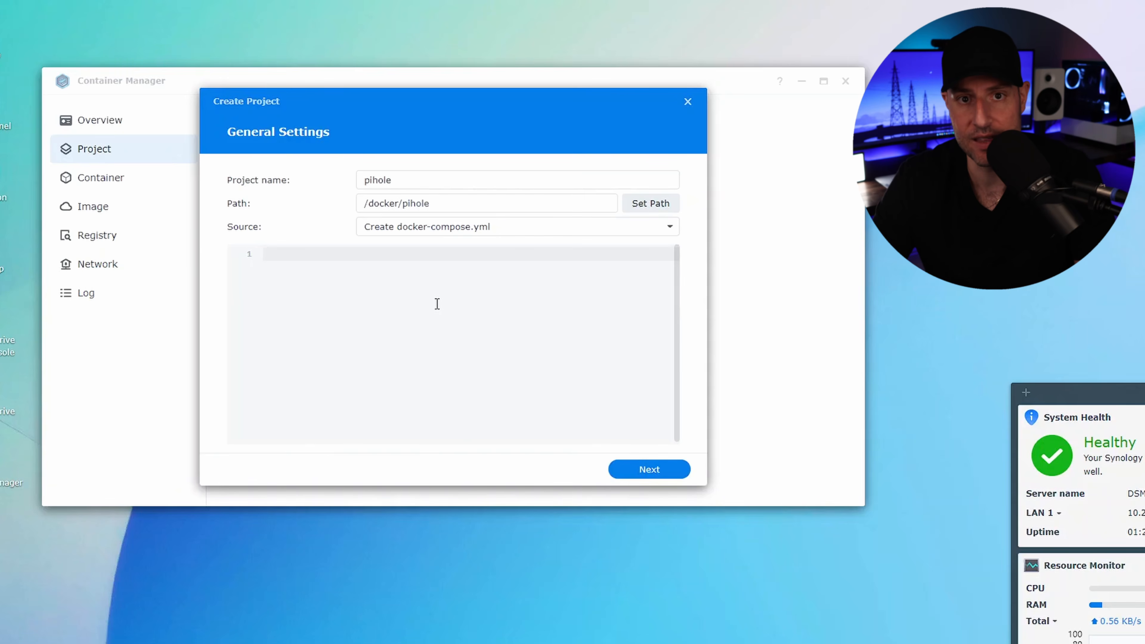
key("ctrl+v")
scroll(437, 305, "up", 2)
scroll(437, 307, "up", 2)
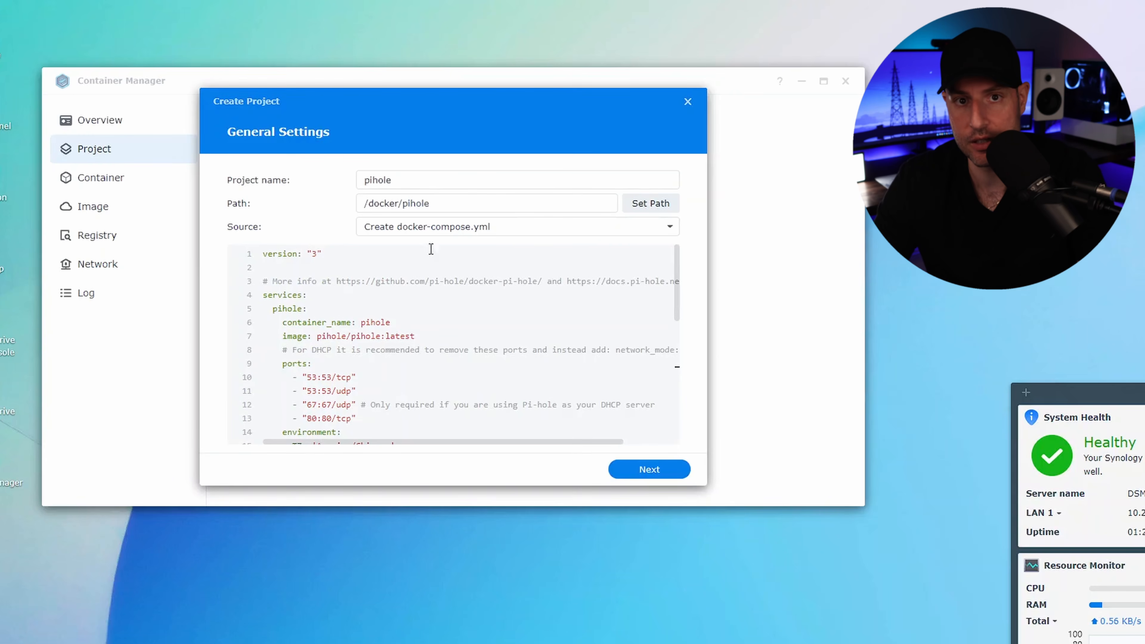
left_click_drag(434, 204, 358, 204)
left_click(444, 204)
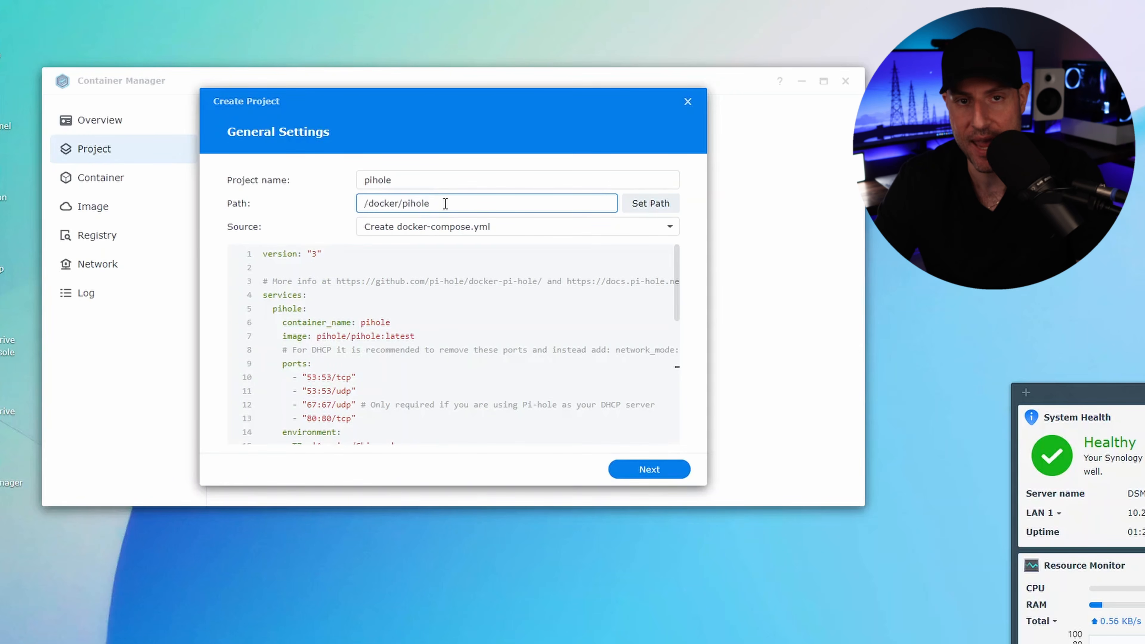
left_click(418, 311)
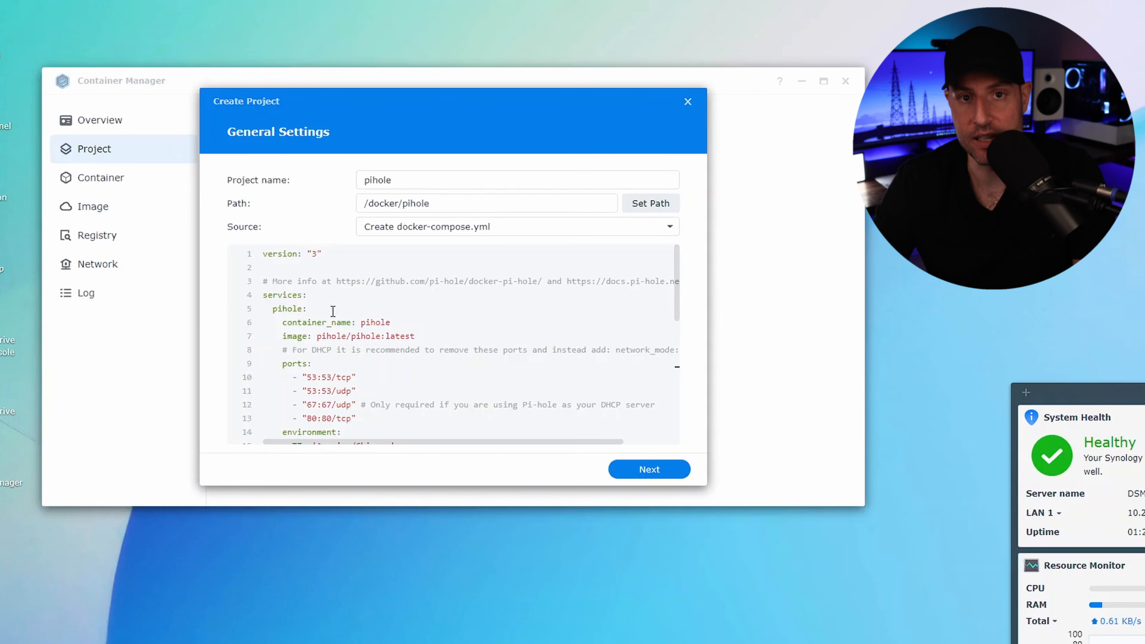
Step: Uncomment the WEBPASSWORD line in the compose file and align its indentation with the TZ line
scroll(333, 310, "down", 1)
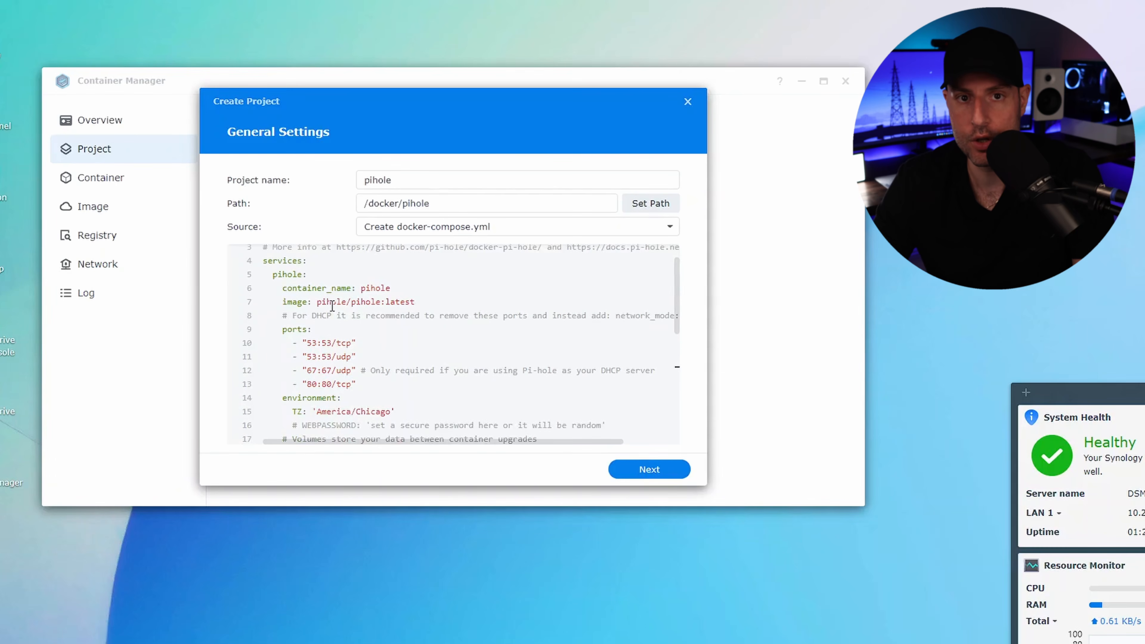
scroll(333, 307, "down", 1)
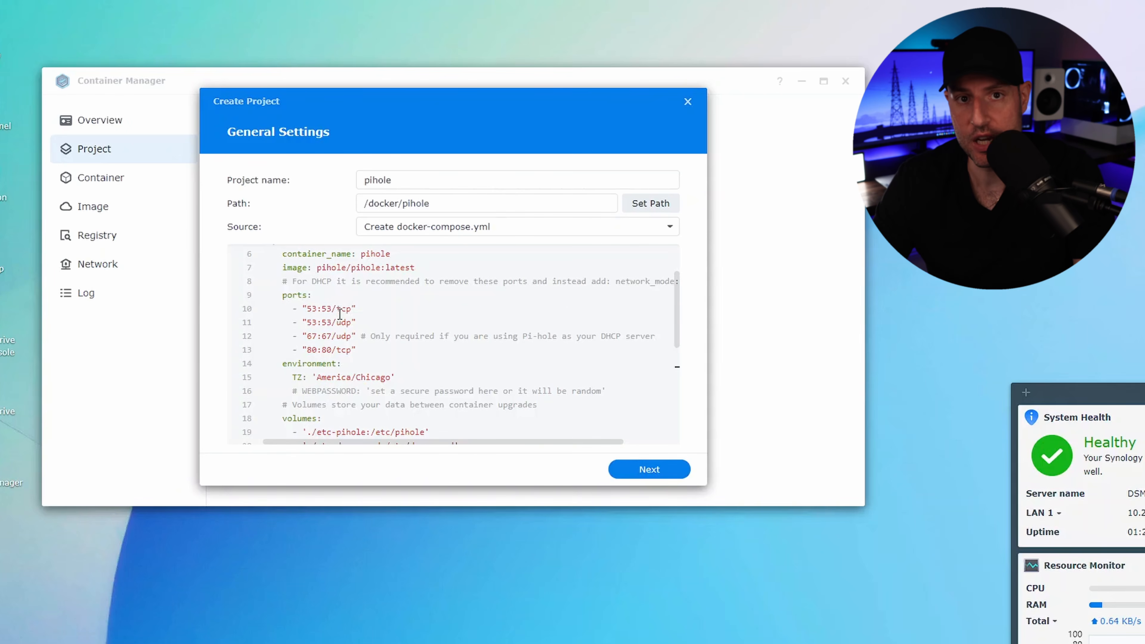
scroll(342, 314, "down", 1)
key("BackSpace")
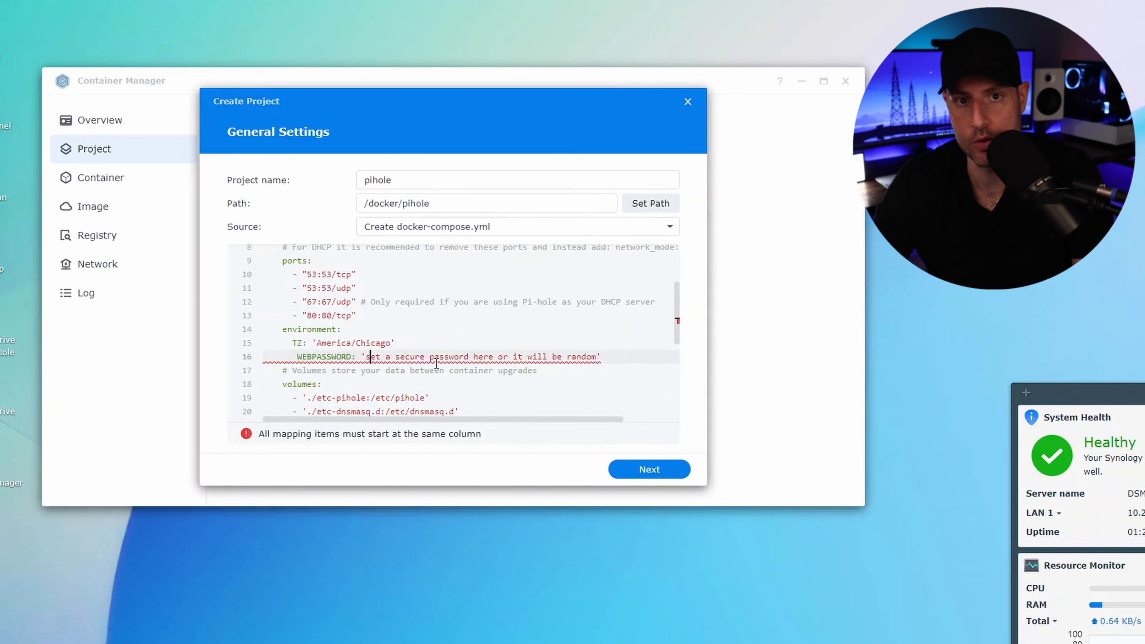
left_click(298, 357)
key("BackSpace")
key("BackSpace")
key("BackSpace")
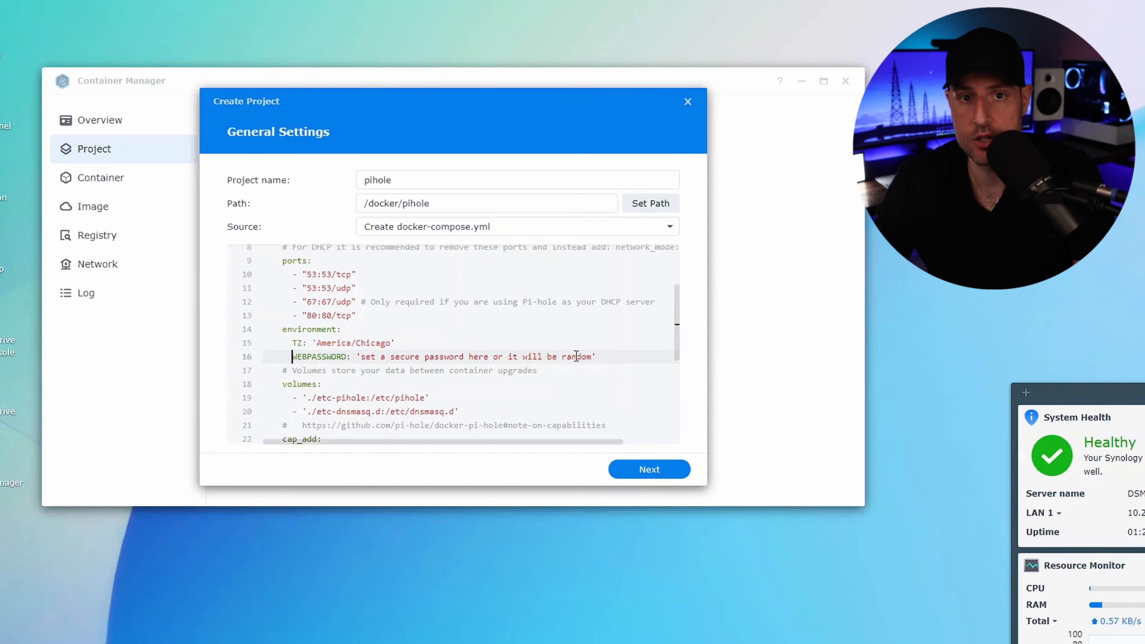
Step: Replace the WEBPASSWORD placeholder text between the quotes with the web interface password
left_click(590, 356)
key("BackSpace")
key("BackSpace")
key("BackSpace")
key("BackSpace")
key("BackSpace")
key("BackSpace")
key("BackSpace")
key("BackSpace")
key("BackSpace")
key("BackSpace")
key("BackSpace")
key("BackSpace")
key("BackSpace")
key("BackSpace")
key("BackSpace")
key("BackSpace")
key("BackSpace")
key("BackSpace")
key("BackSpace")
key("BackSpace")
key("BackSpace")
key("BackSpace")
key("BackSpace")
key("BackSpace")
key("BackSpace")
type("password")
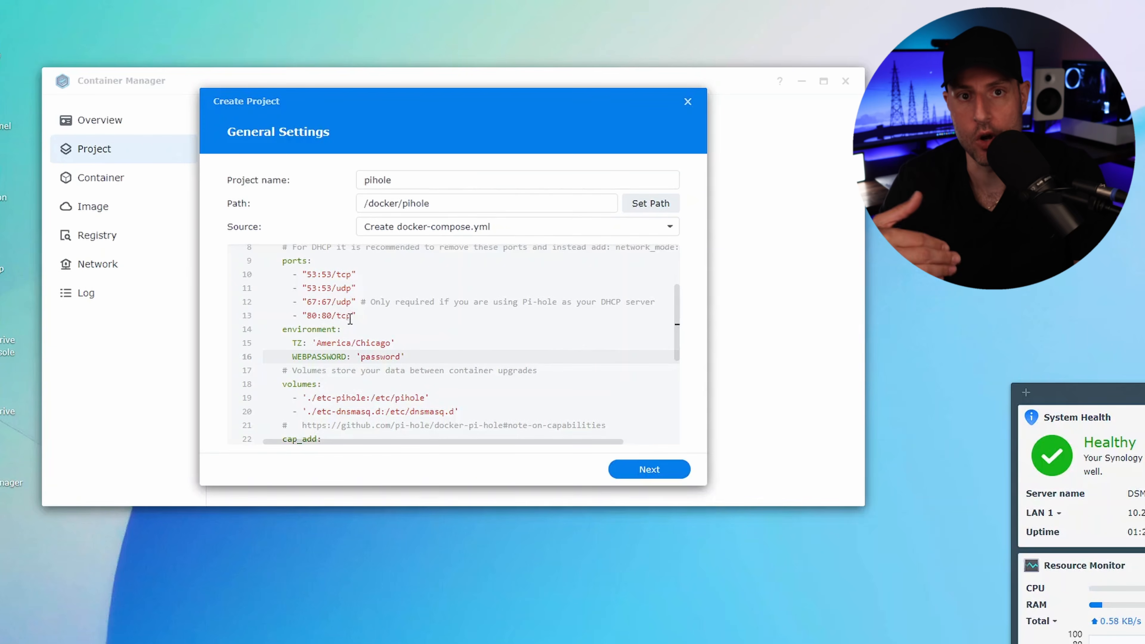
Step: Change the host port in the 80:80/tcp mapping to 8080
left_click(318, 315)
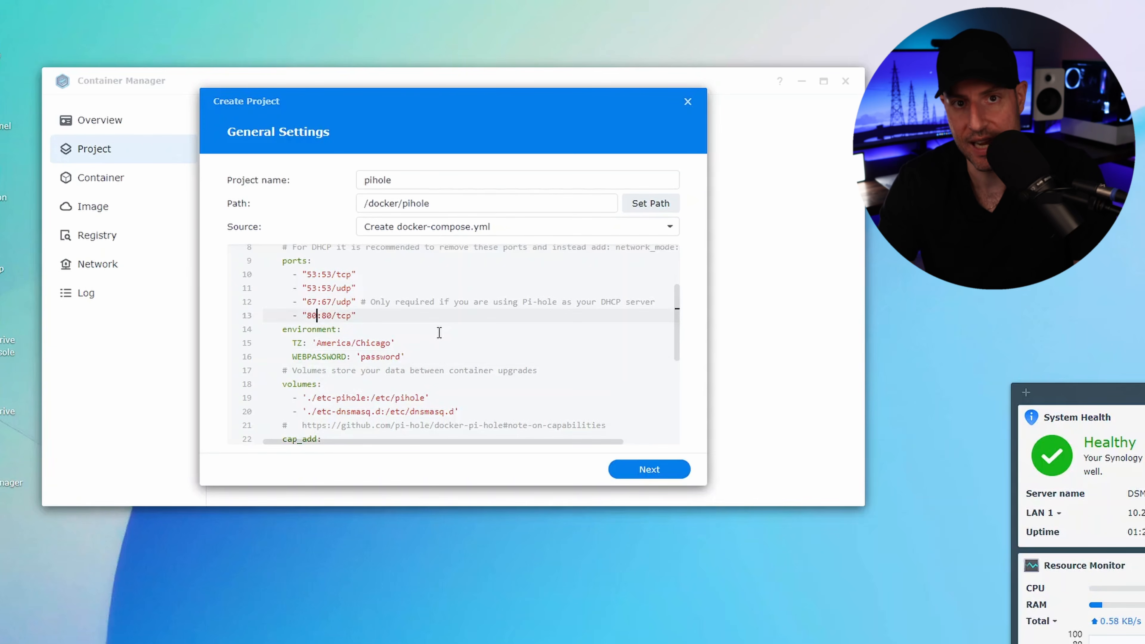
type("80")
left_click(454, 341)
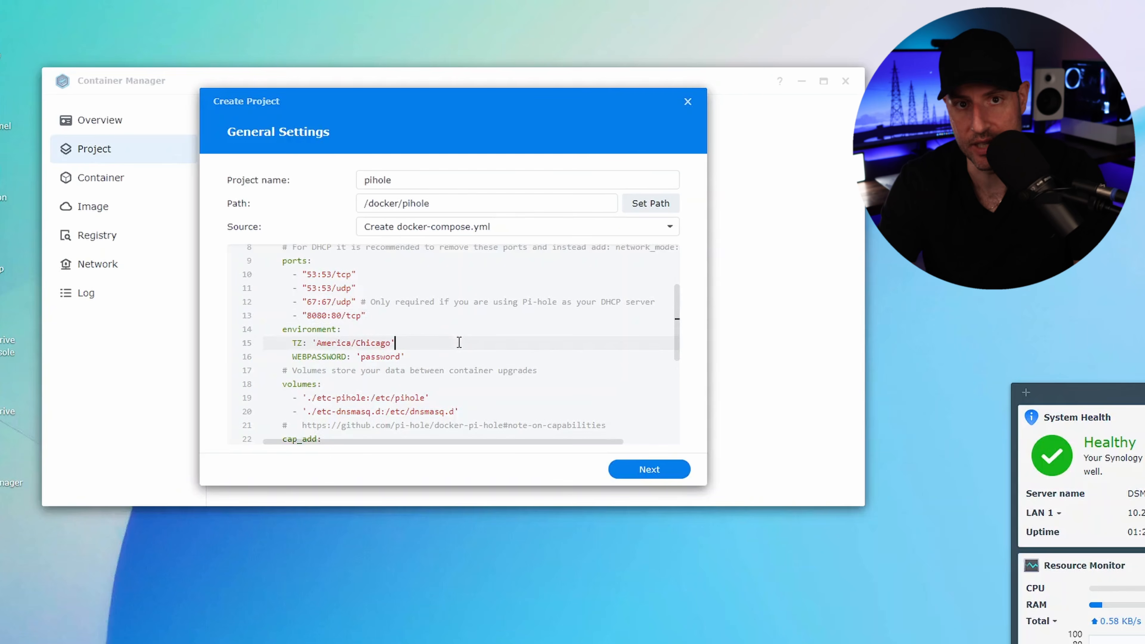
Step: Replace the host path ./etc-pihole in the first volume mapping with /volume1/docker
left_click_drag(365, 397, 317, 398)
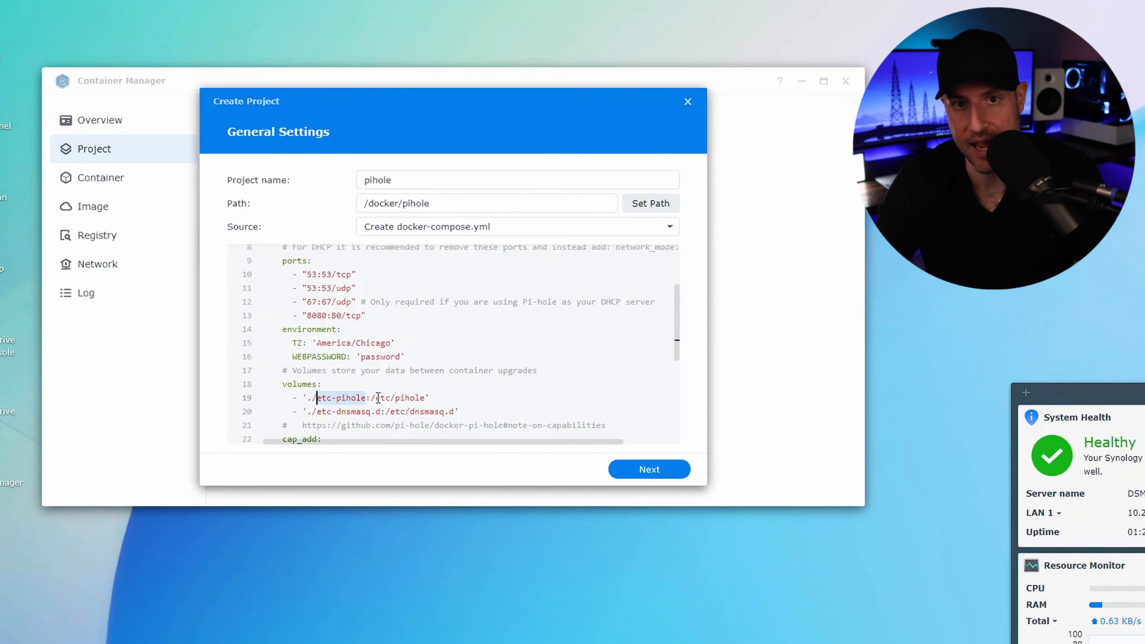
left_click_drag(381, 398, 424, 398)
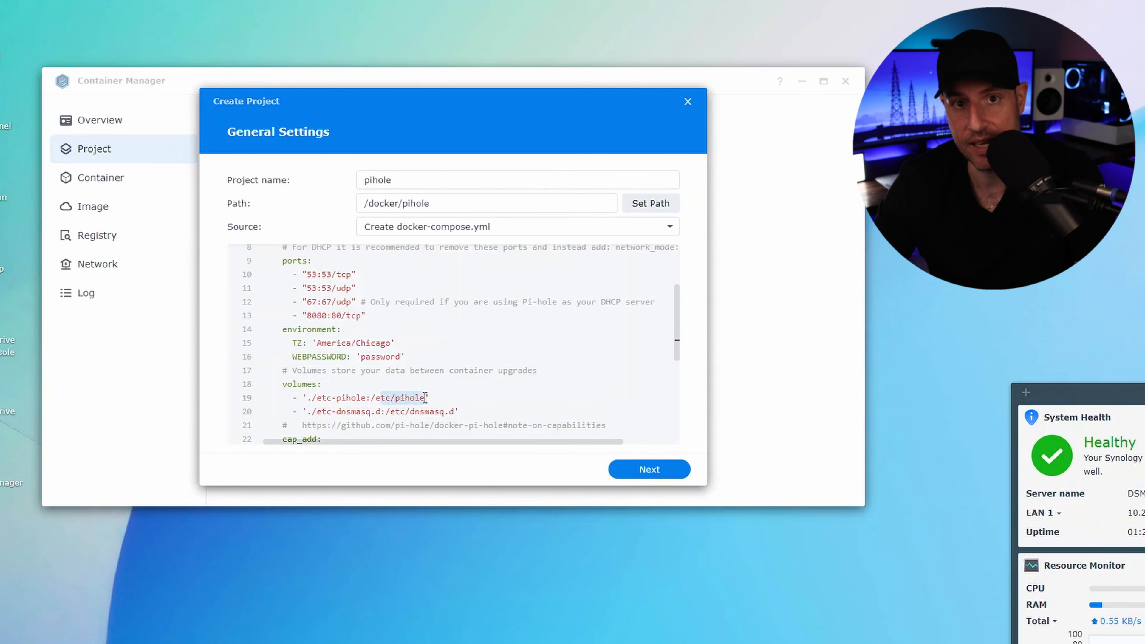
left_click(435, 397)
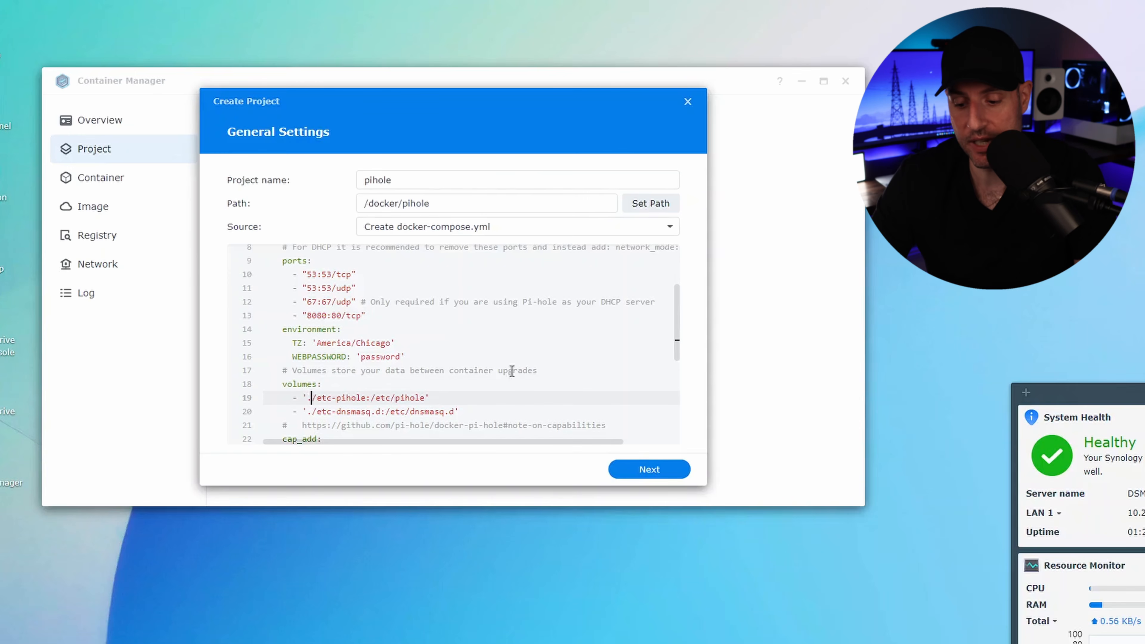
key("BackSpace")
key("Delete")
key("Delete")
key("Delete")
key("Delete")
key("Delete")
key("Delete")
key("Delete")
key("Delete")
key("Delete")
key("Delete")
key("Delete")
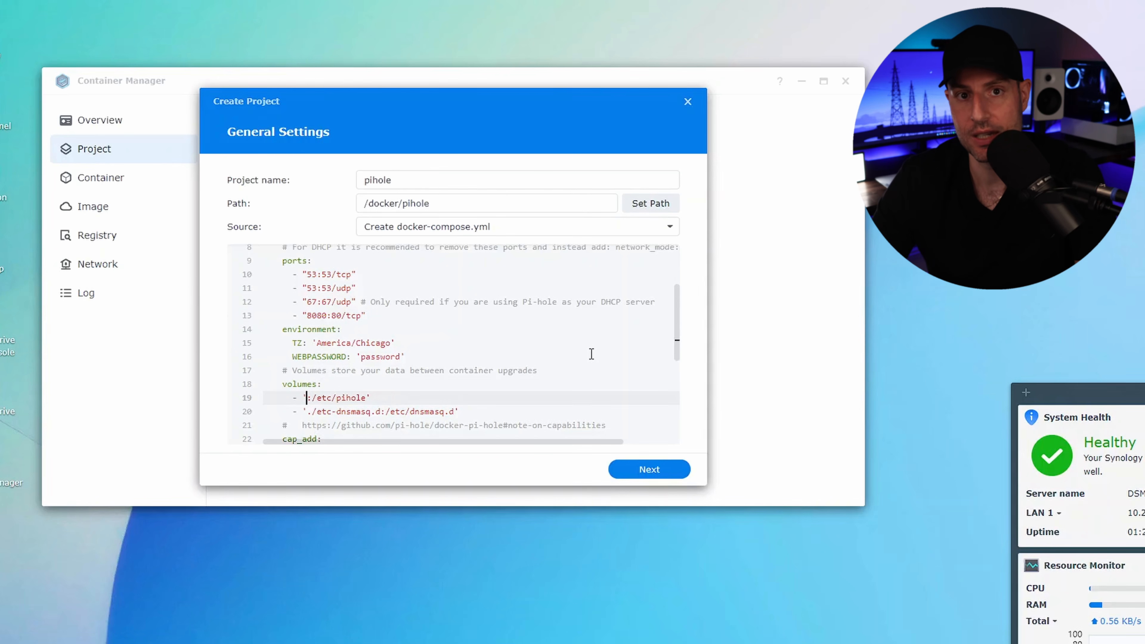
type("/volume1/")
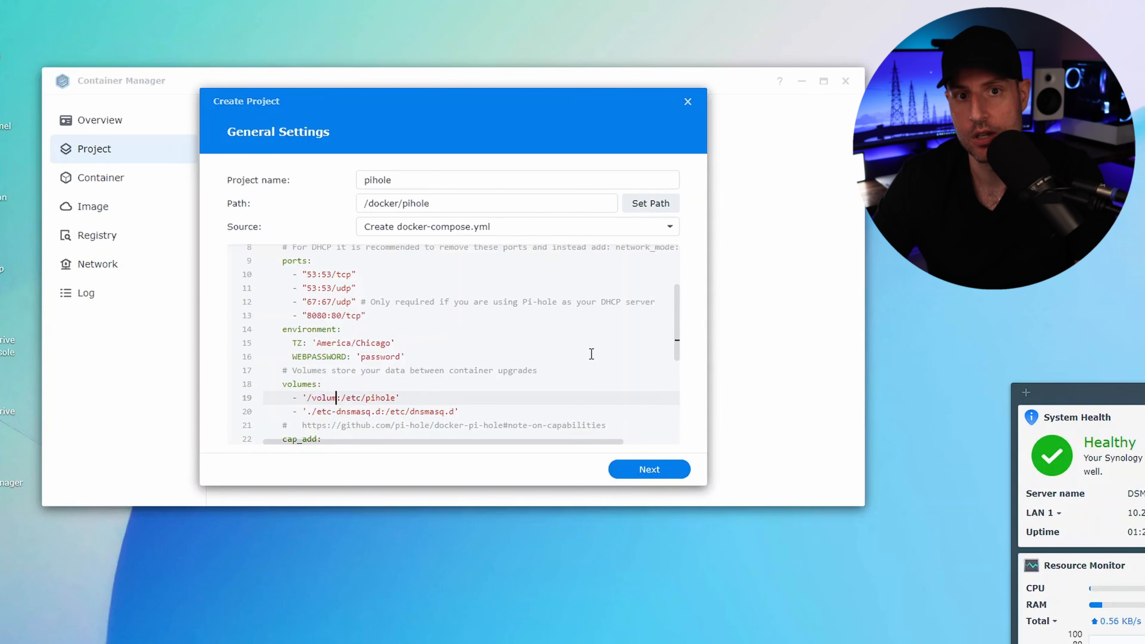
type("docker")
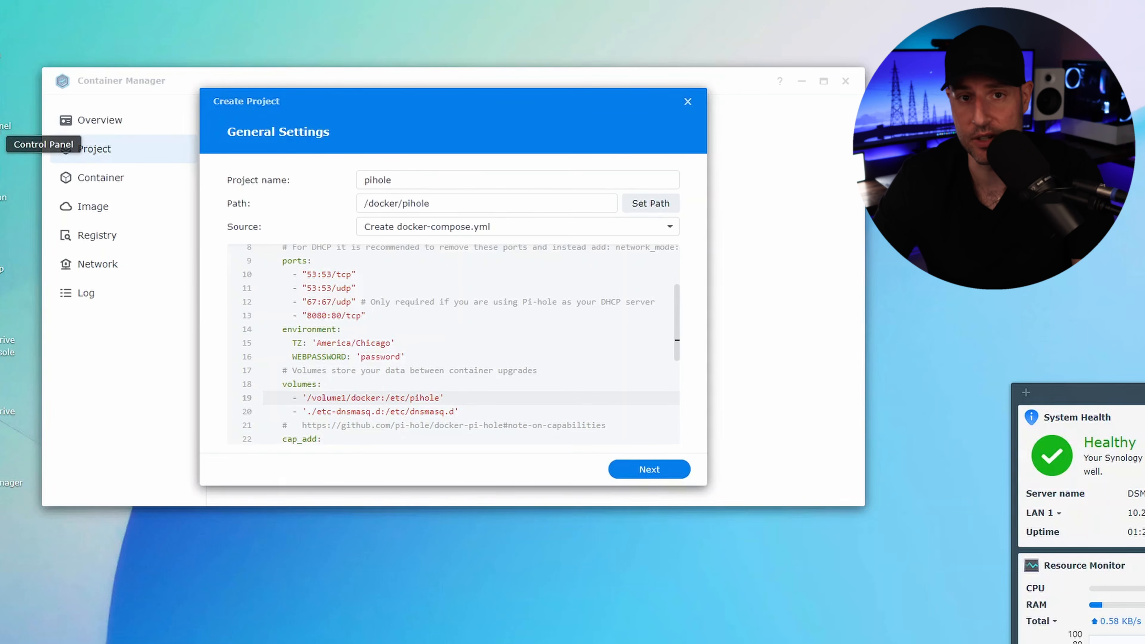
Step: Open Control Panel to view the NAS settings
left_click(4, 122)
left_click(167, 201)
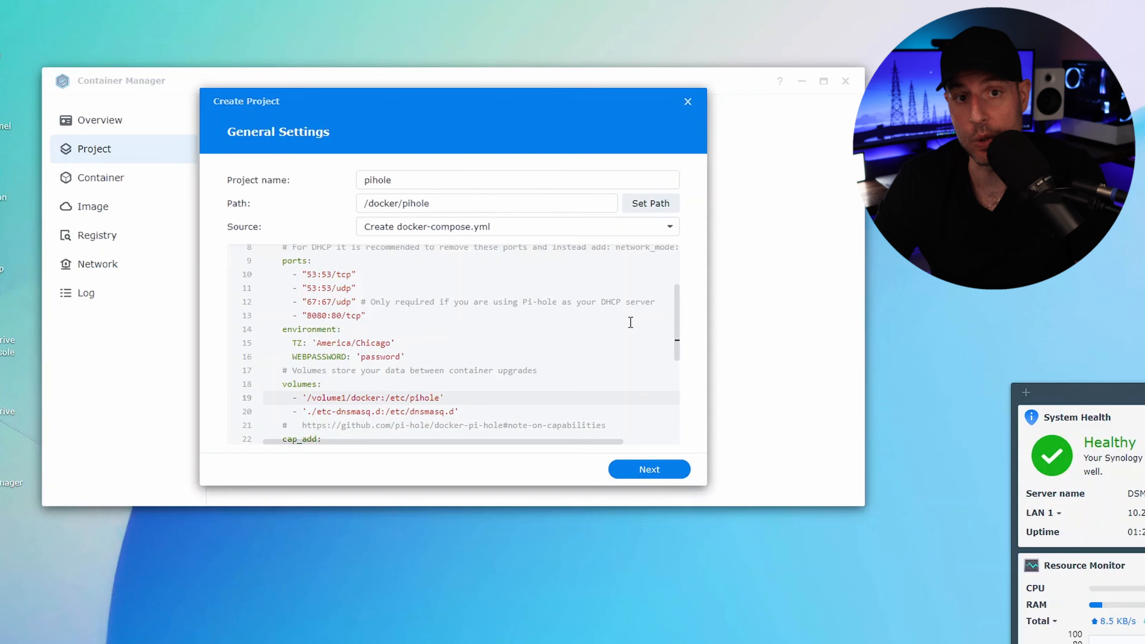
Step: Extend the host path in the first volume mapping to /volume1/docker/pihole/etc-pihole
type("/")
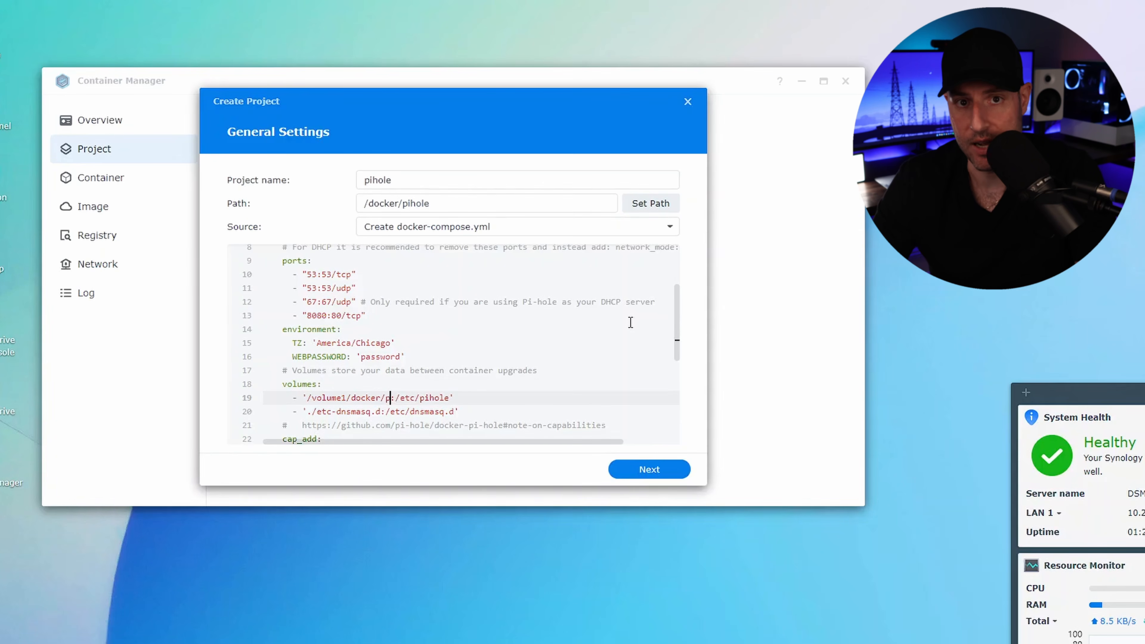
type("pihole")
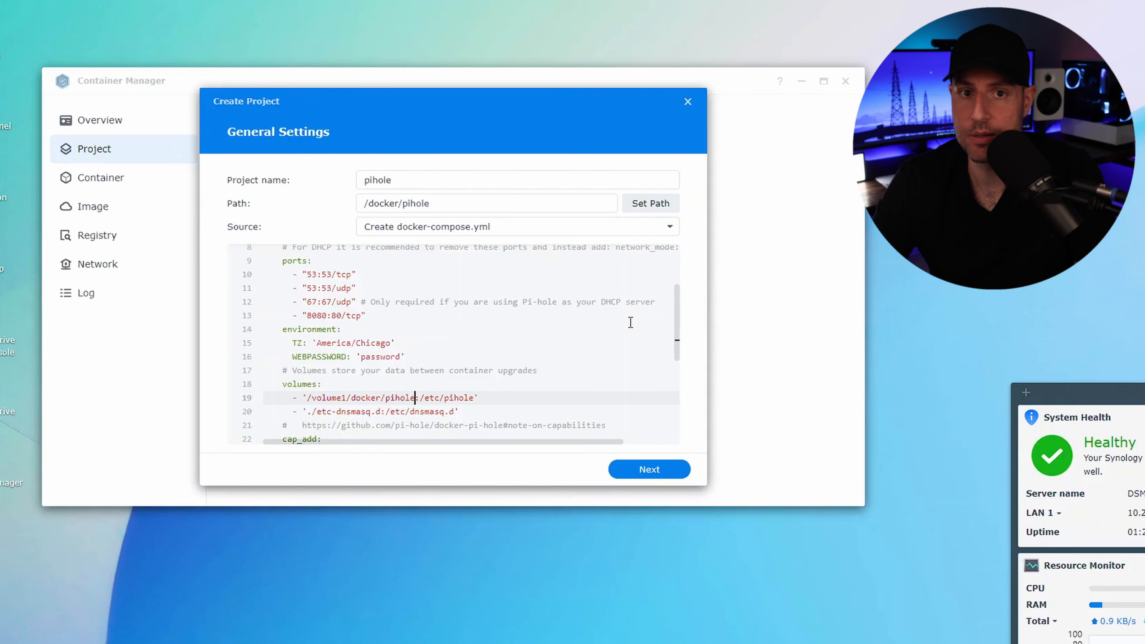
type("/")
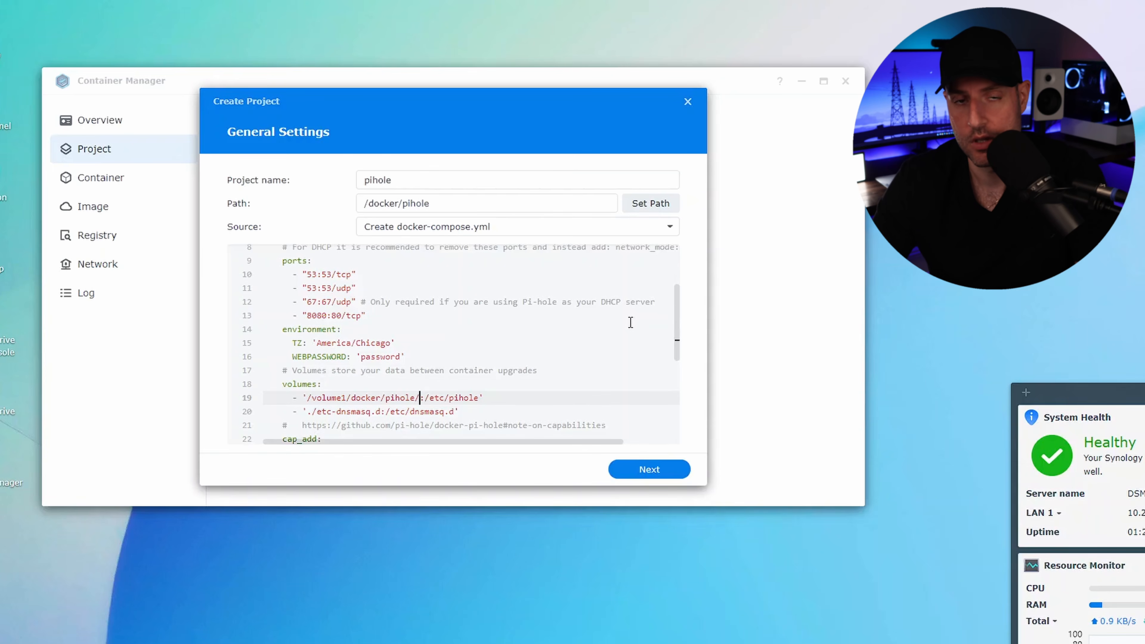
type("etc-pihole")
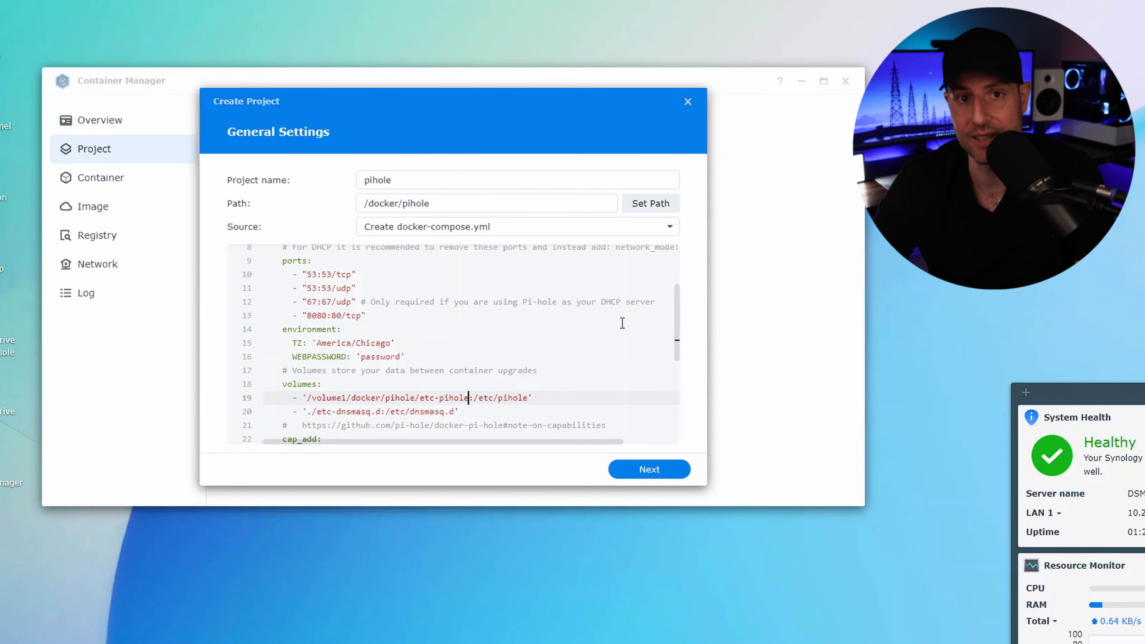
Step: Change the host path in the second volume mapping to /volume1/docker/pihole/etc-dnsmasq.d
left_click(311, 410)
type(".")
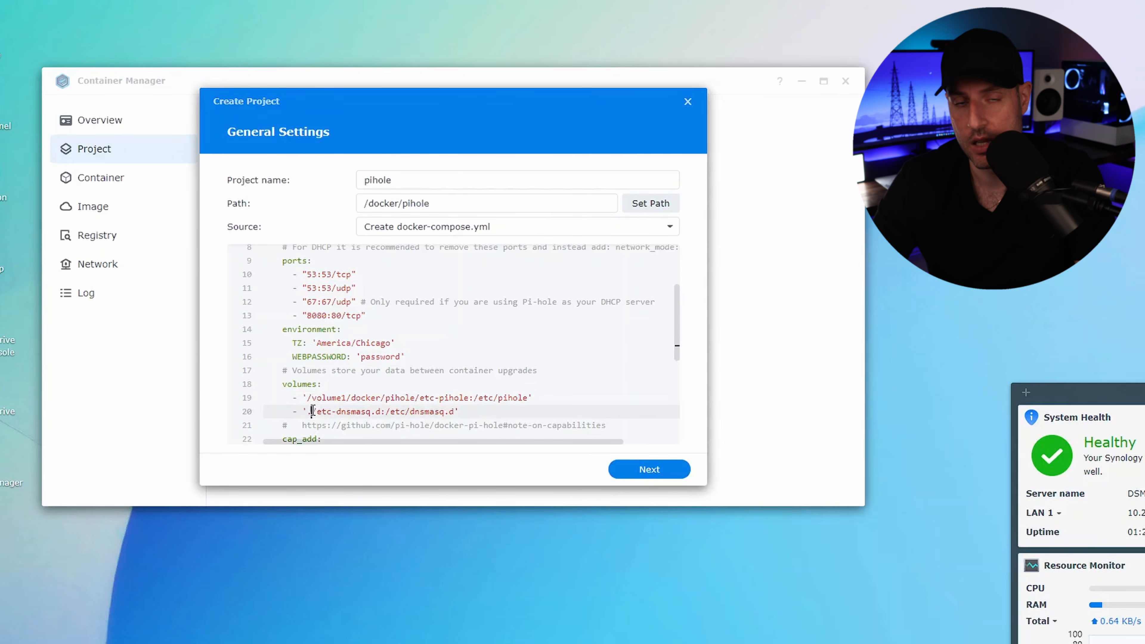
key("BackSpace")
type("/volume1/")
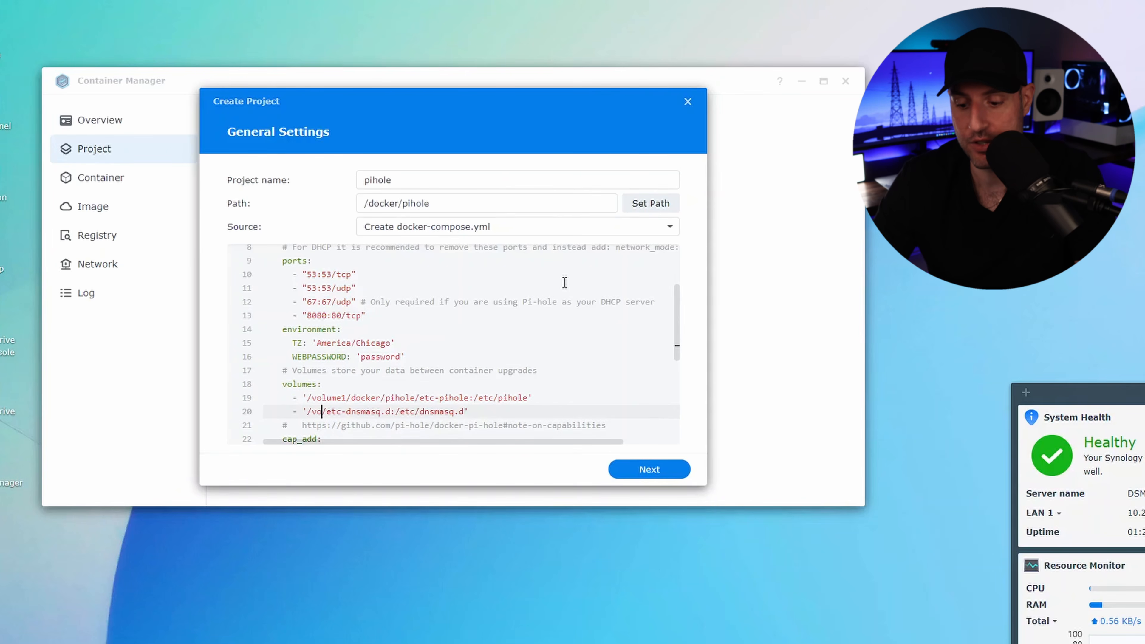
type("docker/pihole/")
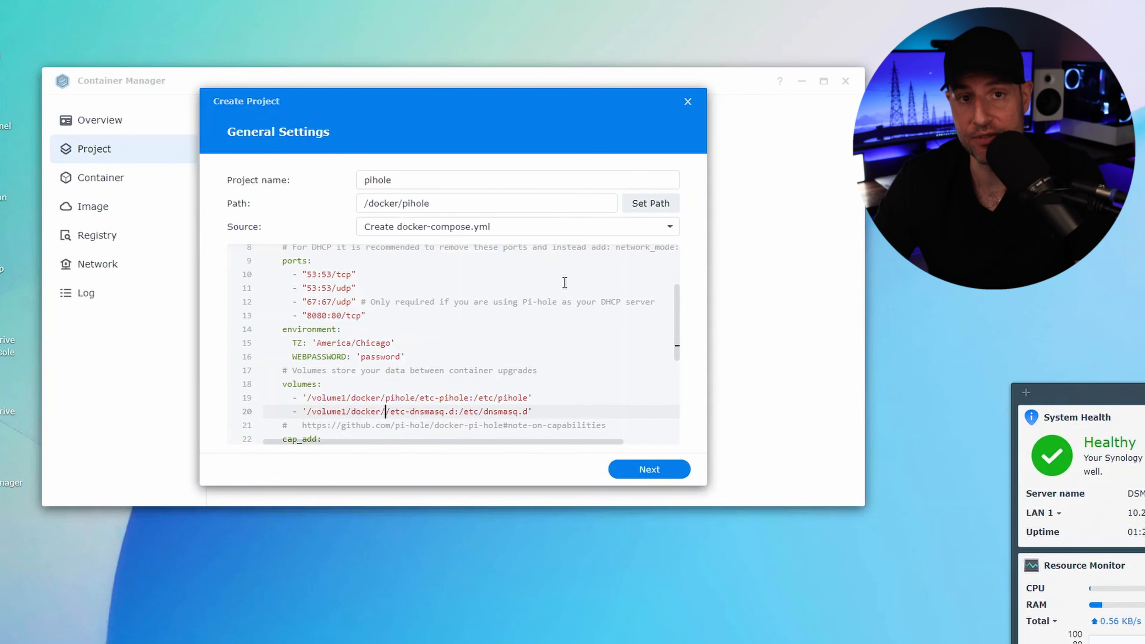
key("BackSpace")
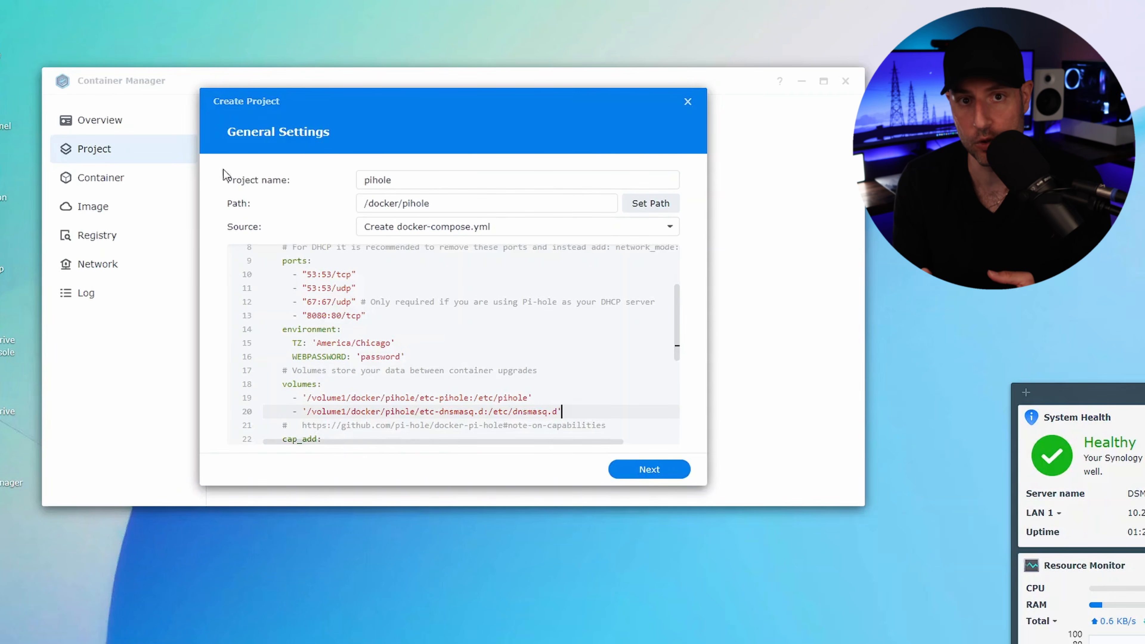
Step: Switch to File Station and create a folder named etc-pihole inside docker/pihole
left_click(68, 1)
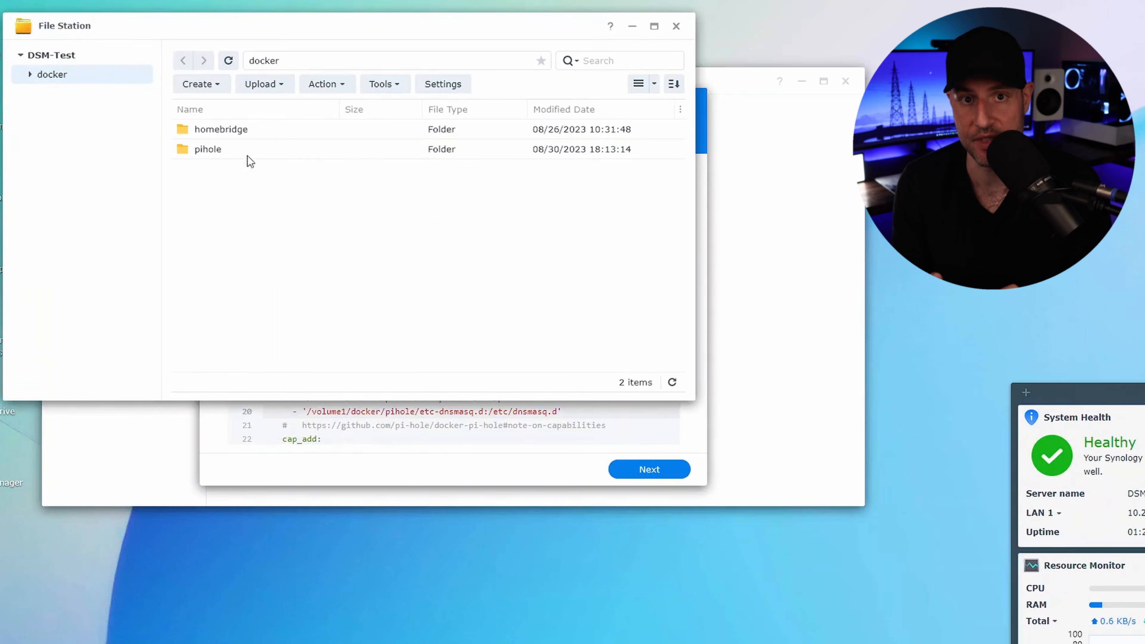
double_click(219, 147)
right_click(237, 173)
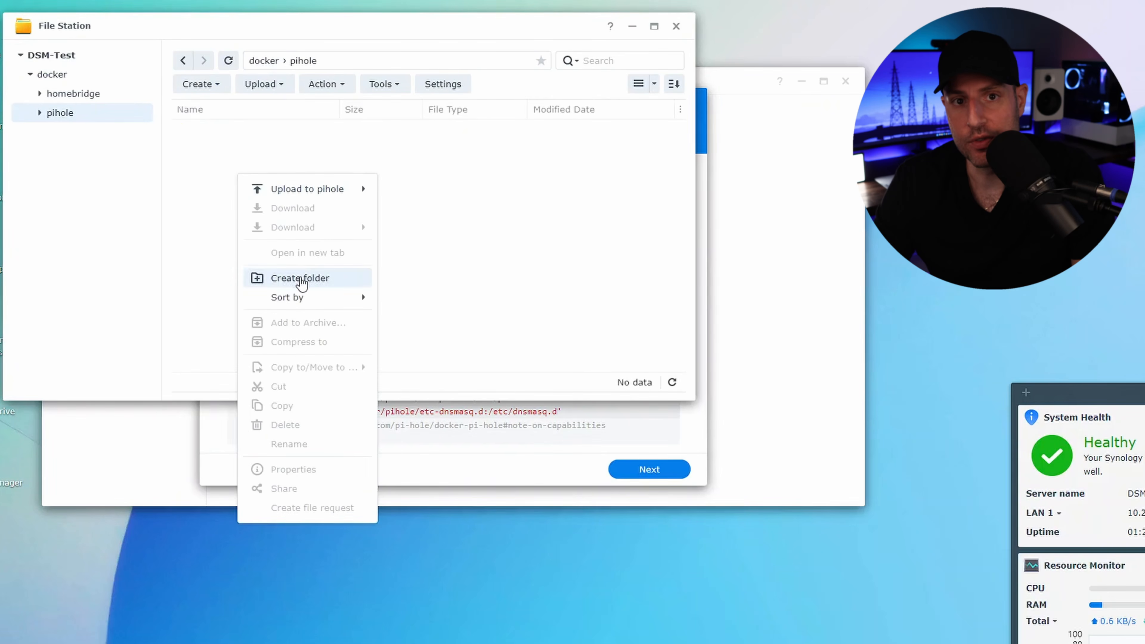
left_click(300, 277)
type("etcpihol")
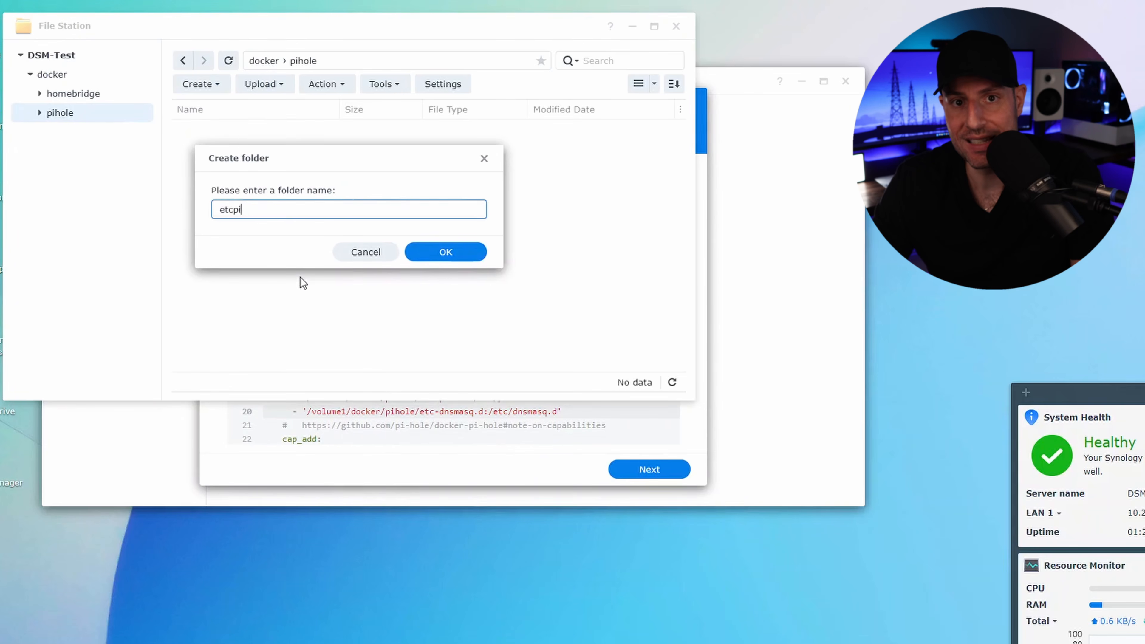
key("BackSpace")
key("BackSpace")
key("BackSpace")
key("BackSpace")
key("BackSpace")
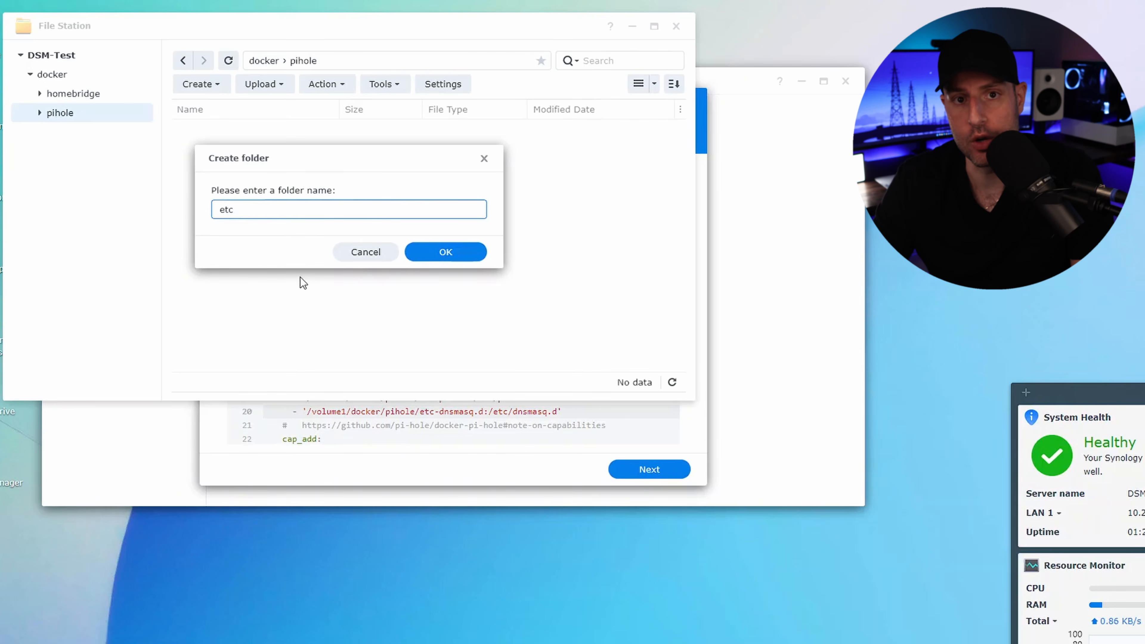
type("-pihole")
key("Return")
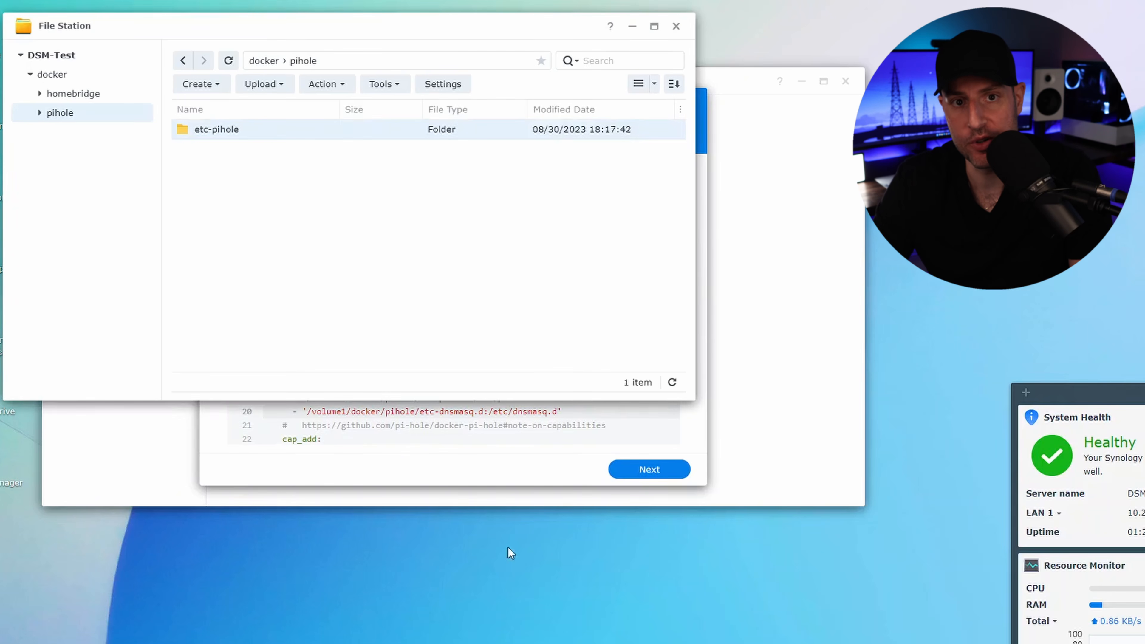
Step: Create a second folder named etc-dnsmasq.d inside docker/pihole, and return to the project setup
right_click(380, 304)
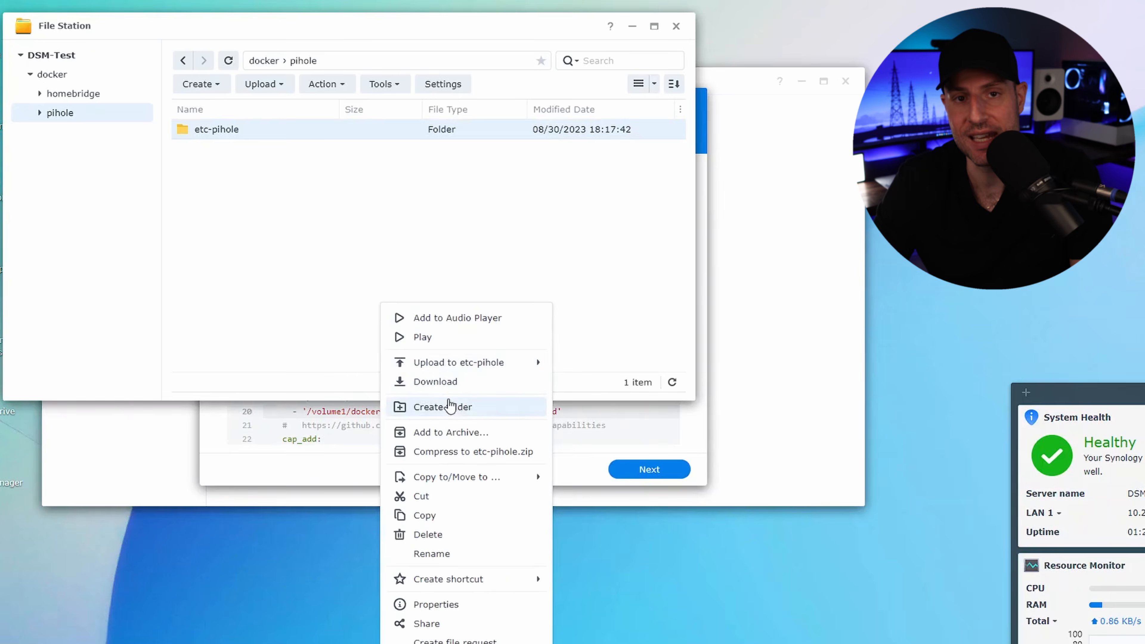
left_click(449, 405)
type("etc-dnsmasq.d")
key("Return")
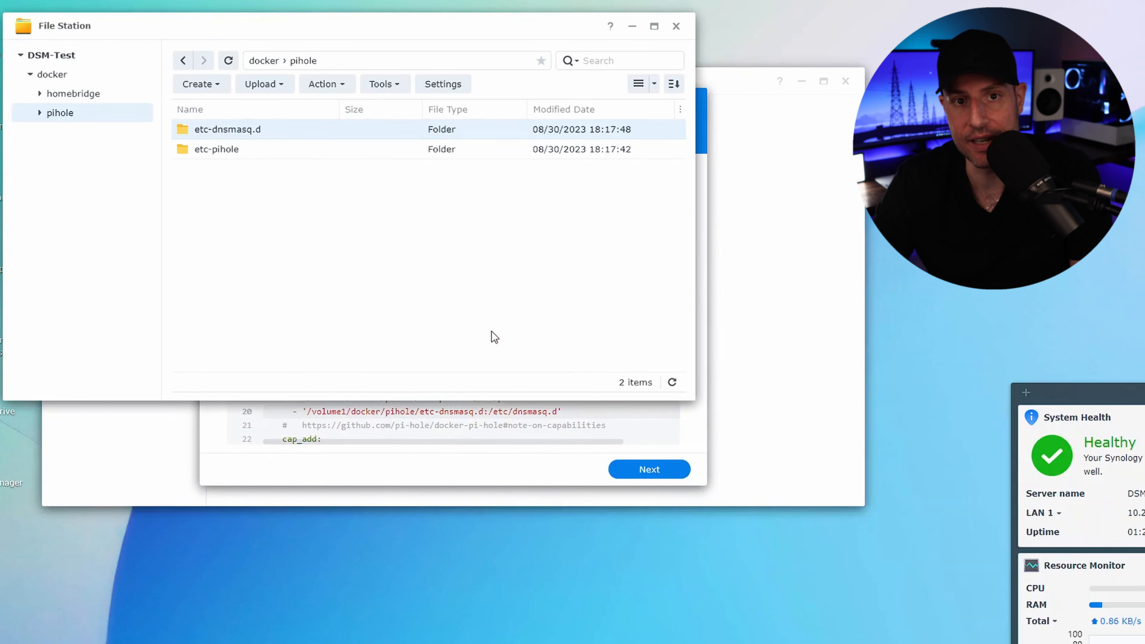
left_click(479, 227)
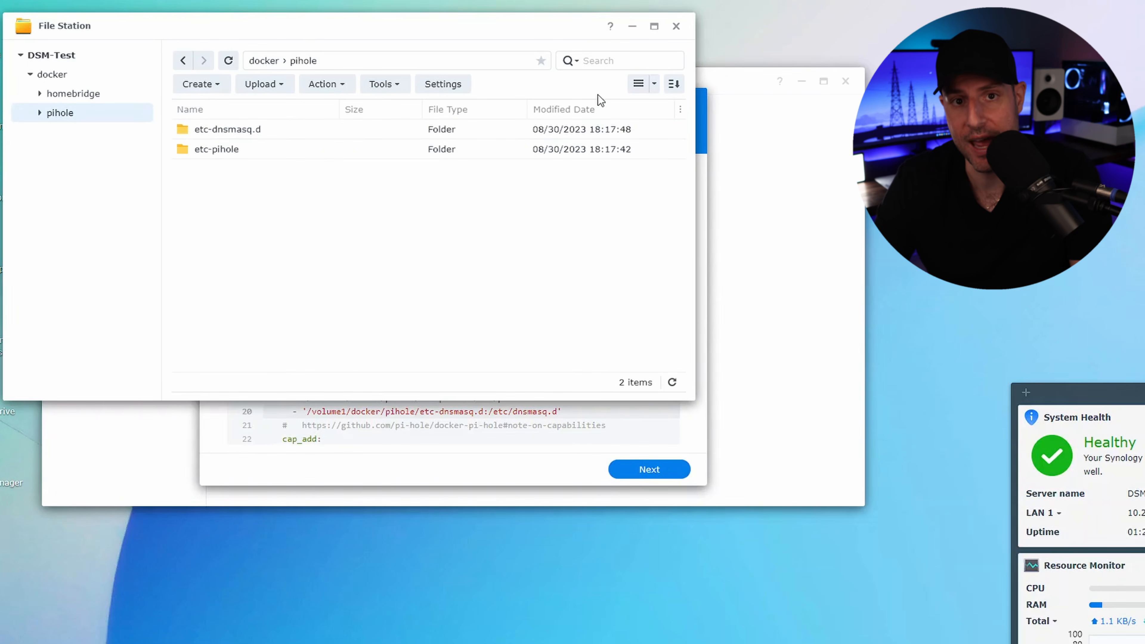
left_click(633, 29)
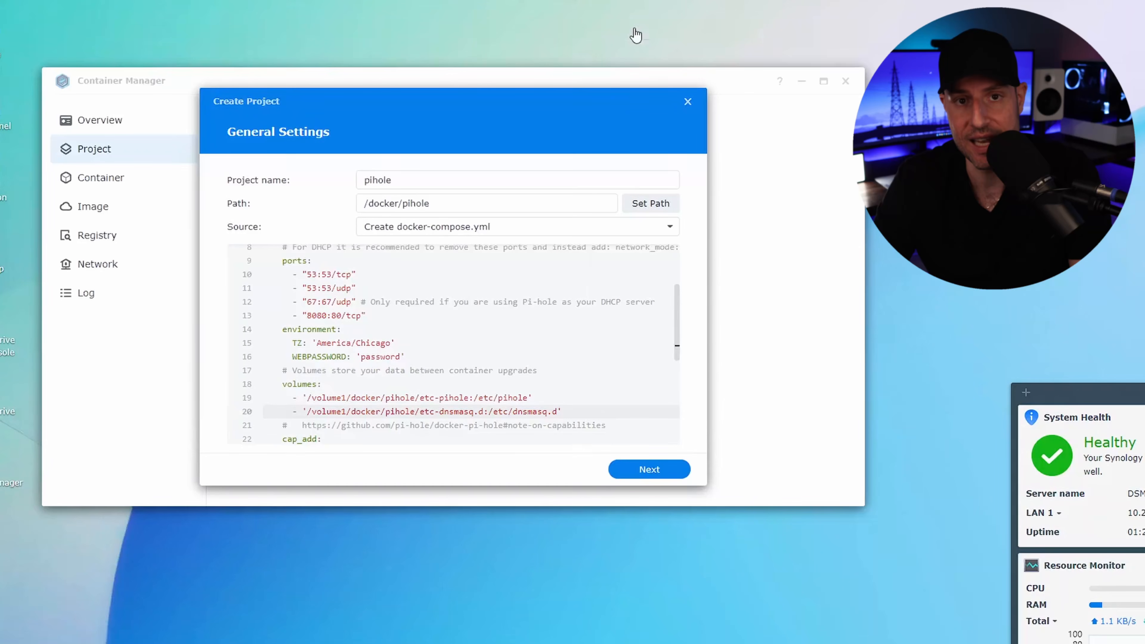
Step: Review the port mappings, environment variables, volume paths and restart policy in the compose file
left_click(505, 342)
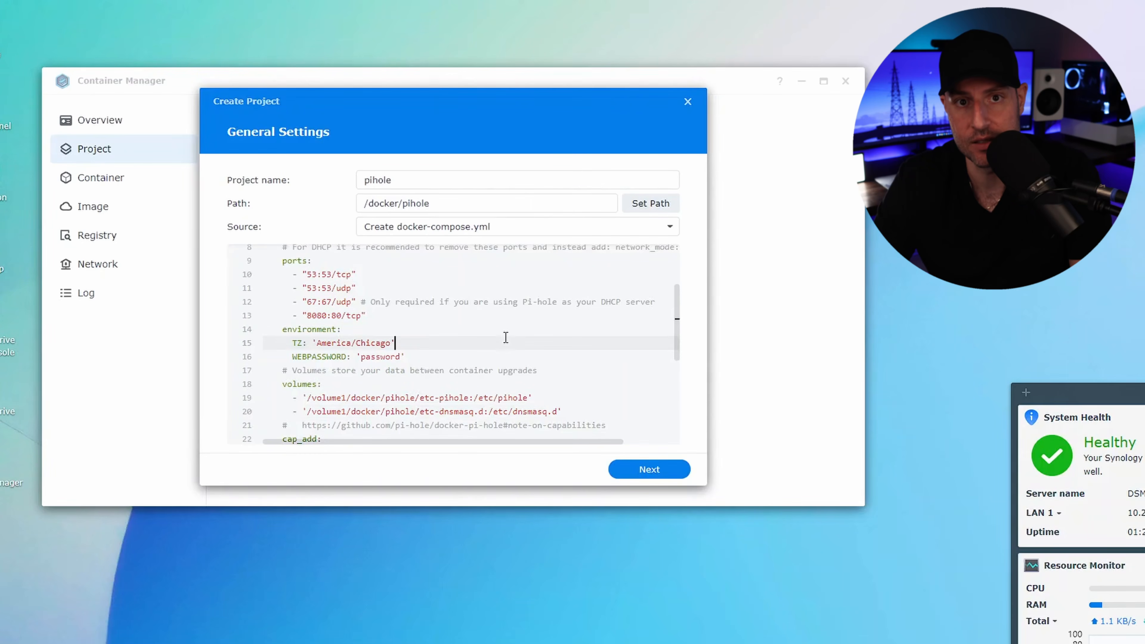
scroll(506, 337, "down", 1)
scroll(506, 337, "down", 1)
scroll(506, 337, "down", 1)
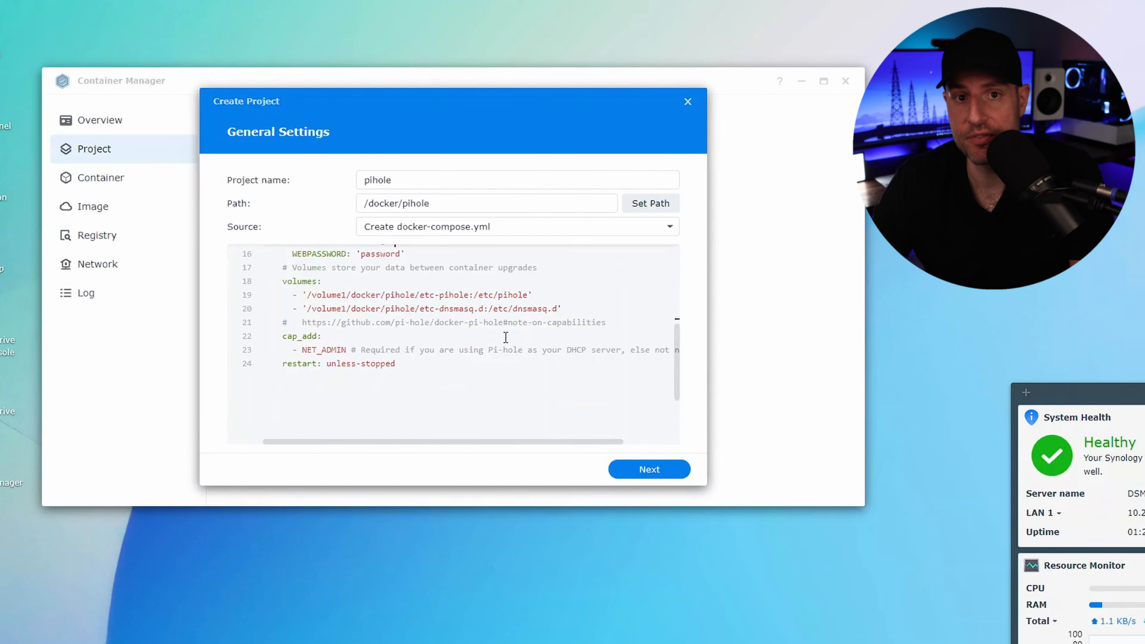
scroll(506, 338, "up", 1)
scroll(505, 337, "up", 1)
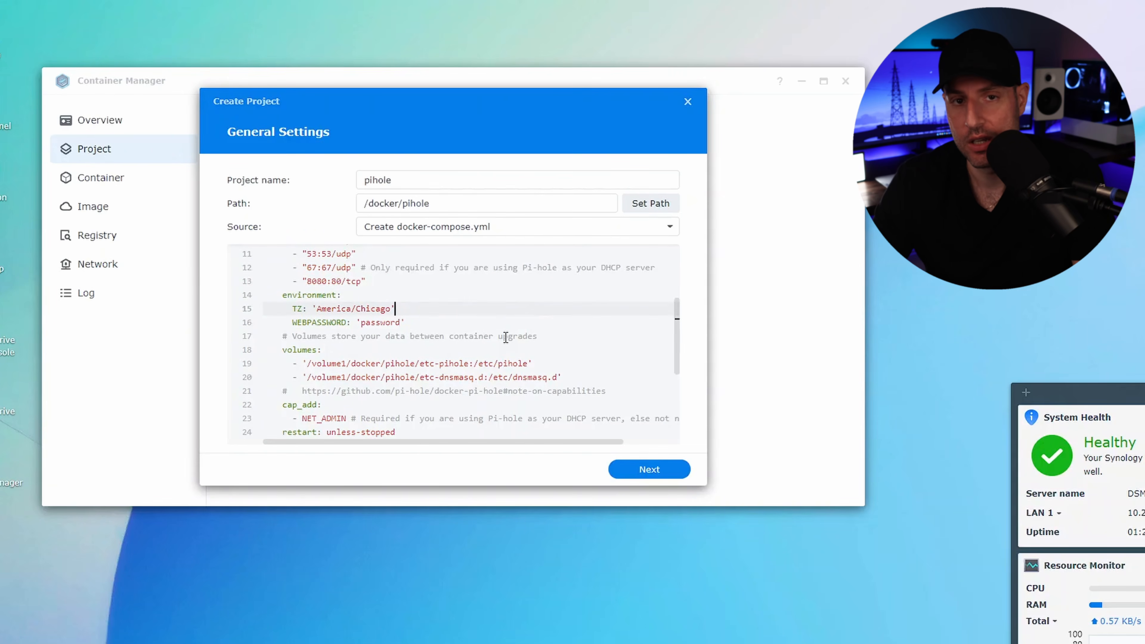
scroll(505, 337, "up", 1)
left_click_drag(372, 315, 269, 263)
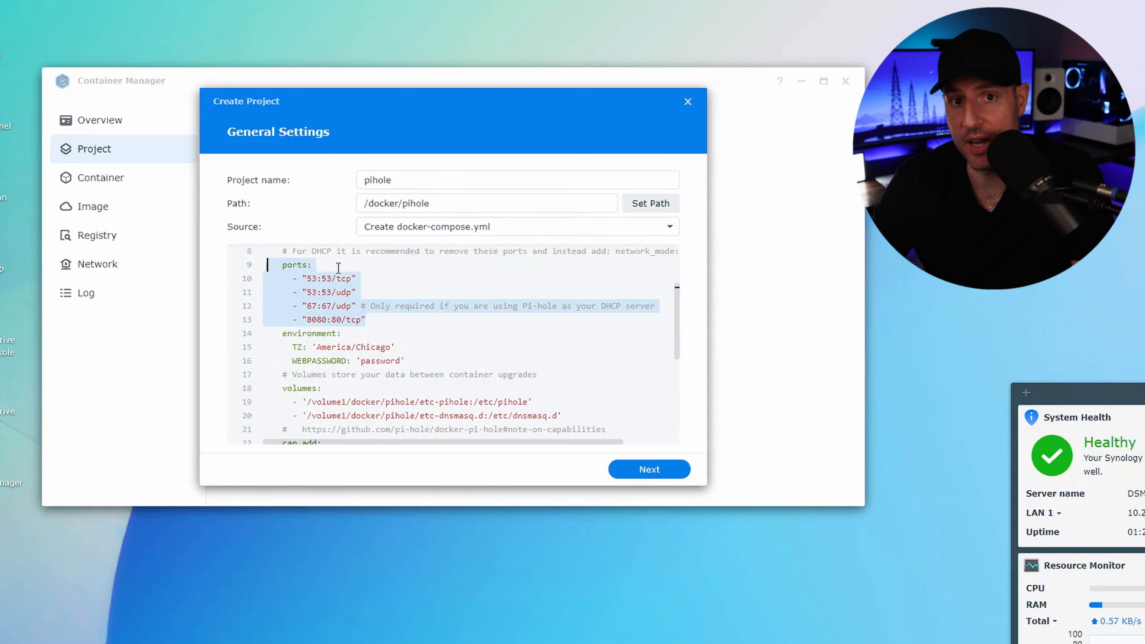
scroll(360, 280, "down", 1)
scroll(410, 327, "down", 1)
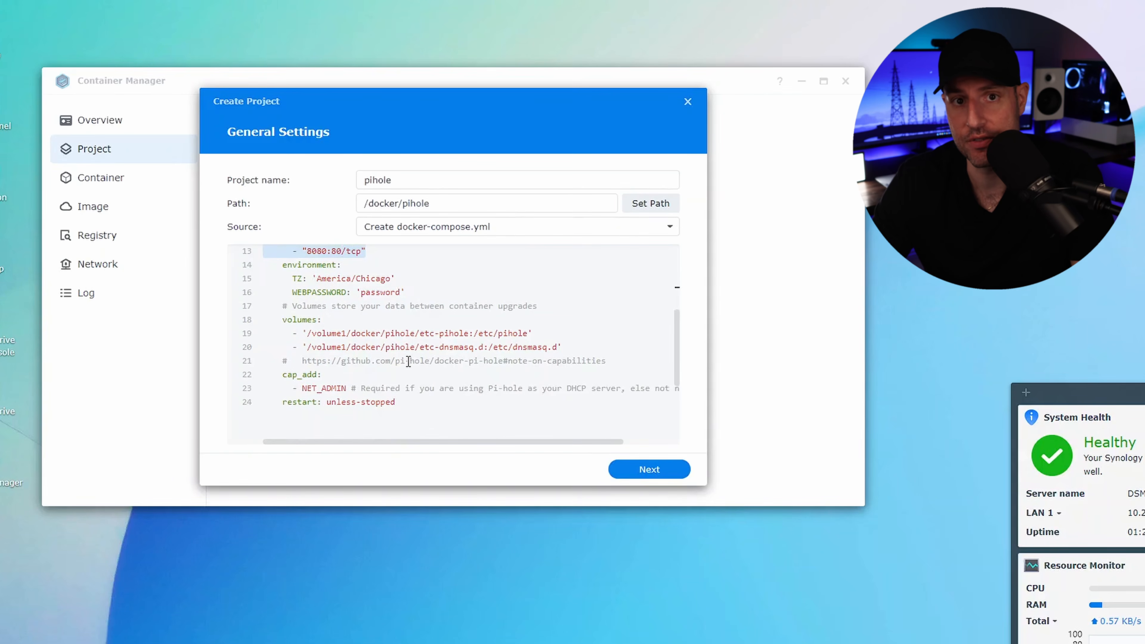
left_click_drag(402, 402, 274, 398)
left_click(397, 402)
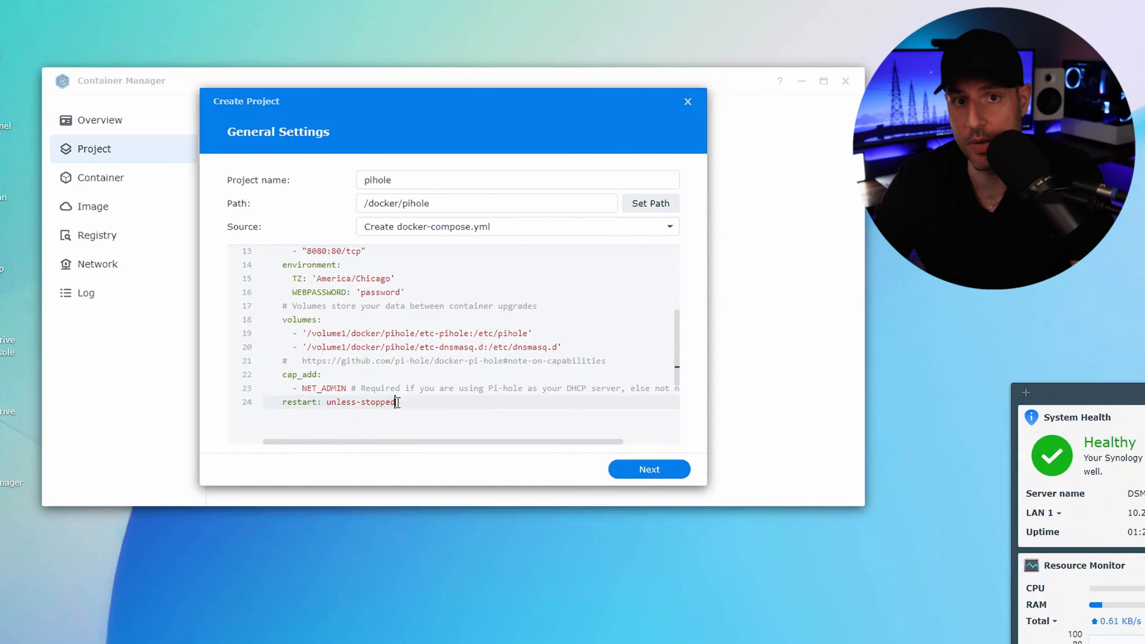
scroll(428, 370, "up", 1)
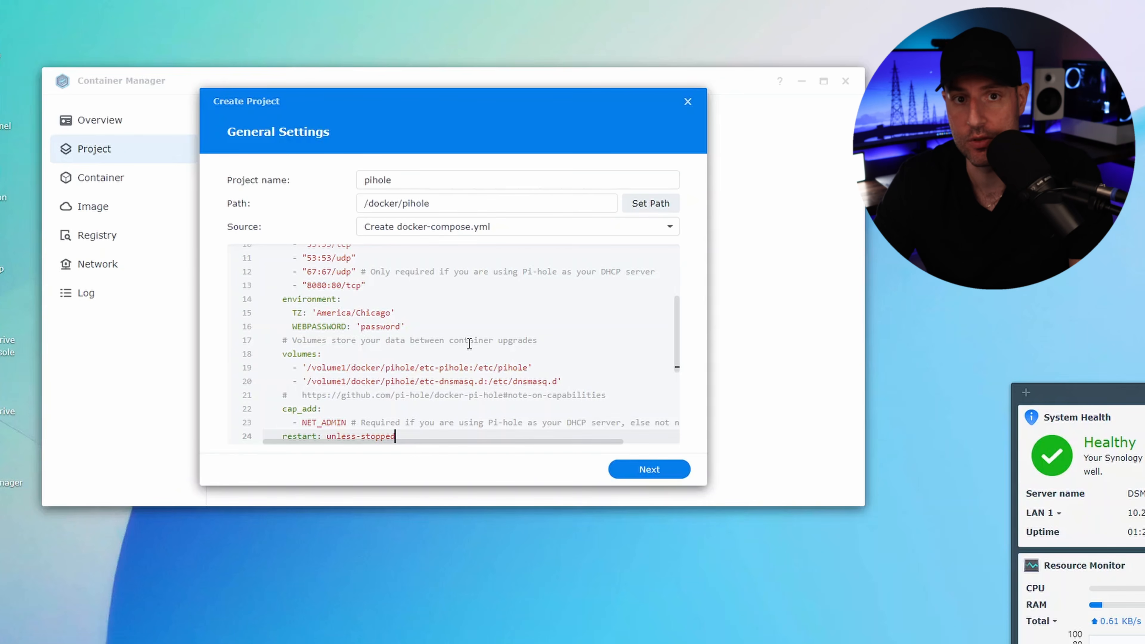
scroll(470, 343, "up", 1)
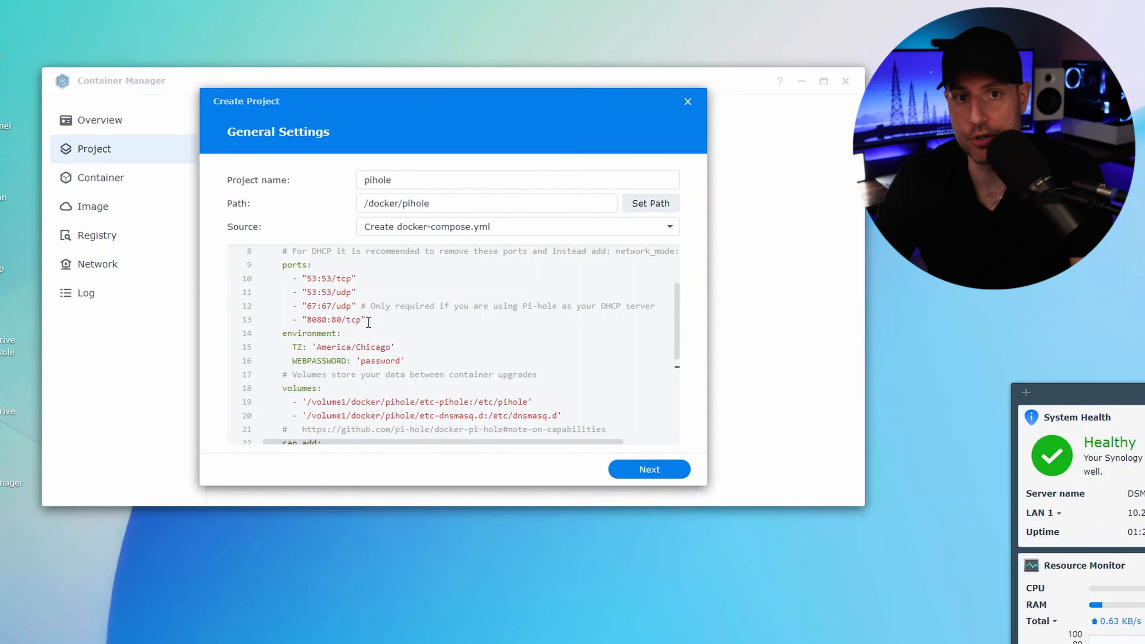
left_click_drag(368, 322, 287, 321)
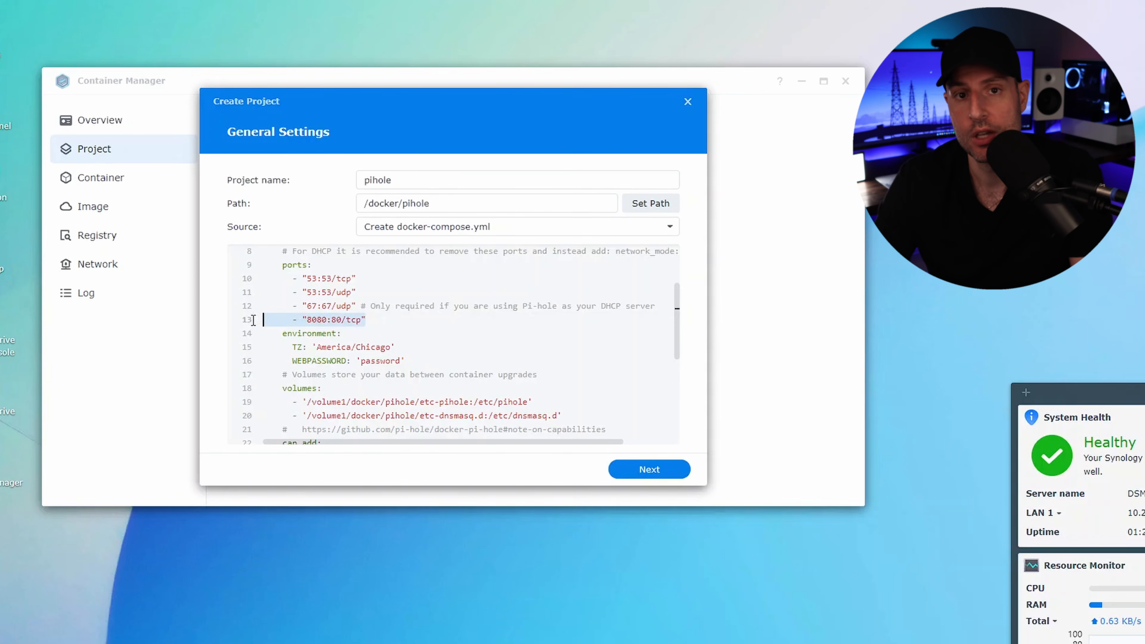
left_click(377, 322)
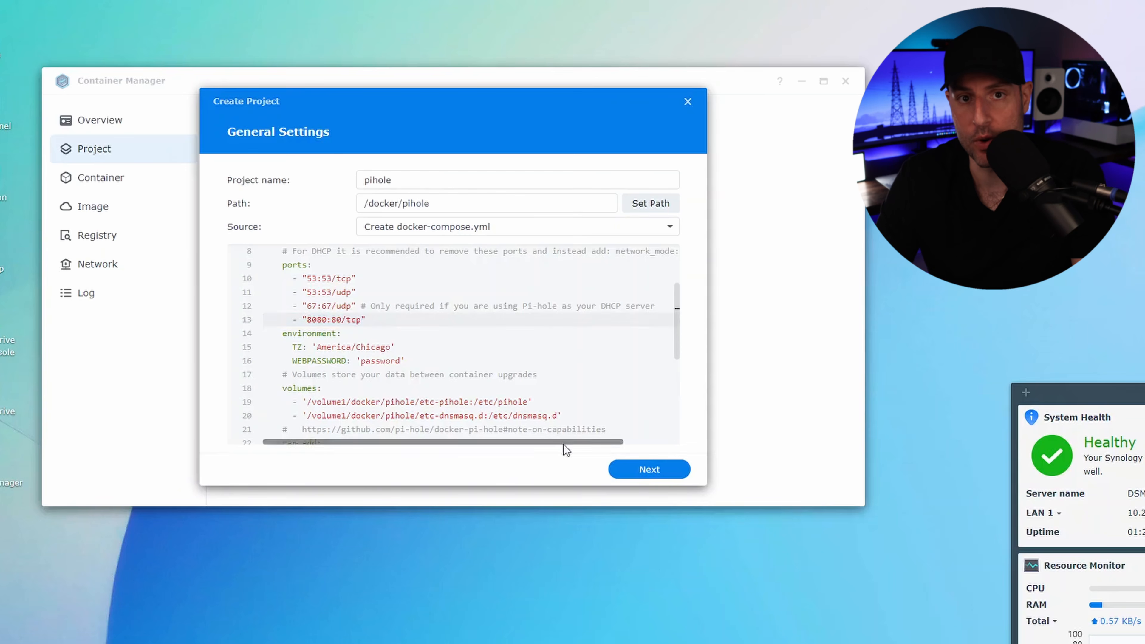
Step: Finish creating the pihole project, starting it once created, and dismiss the build terminal when the build ends
left_click(624, 470)
left_click(625, 470)
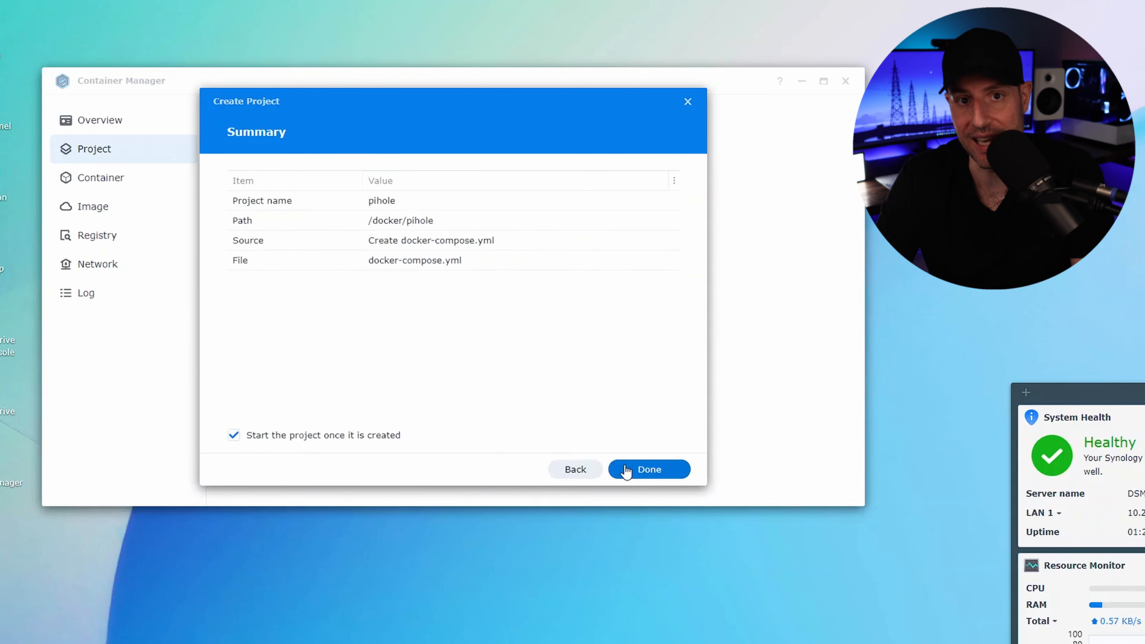
left_click(627, 472)
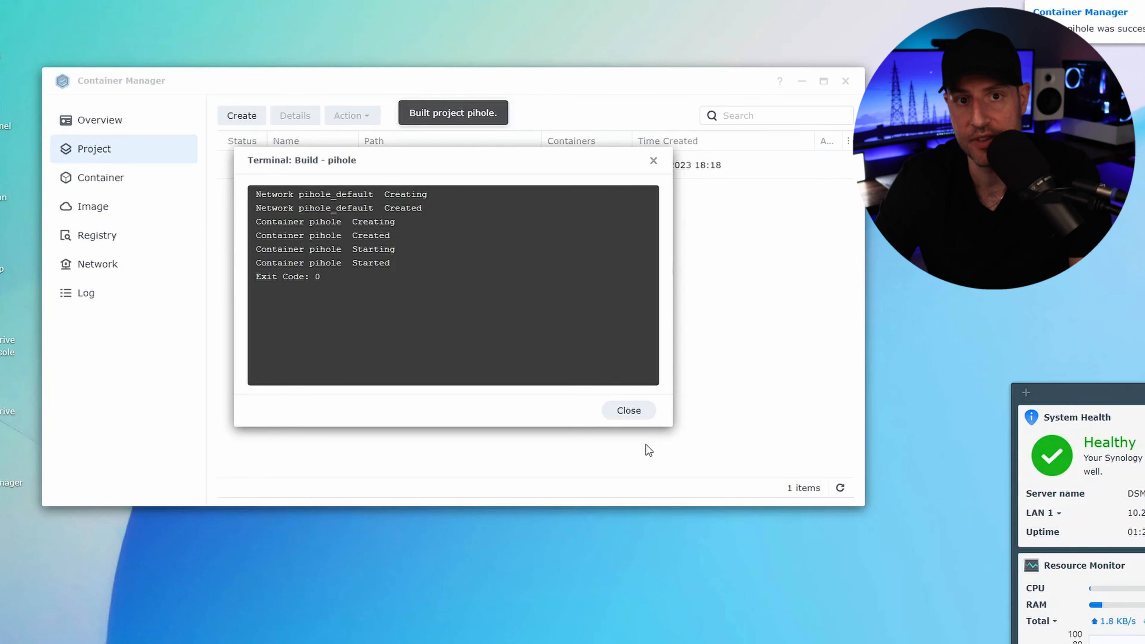
left_click(639, 412)
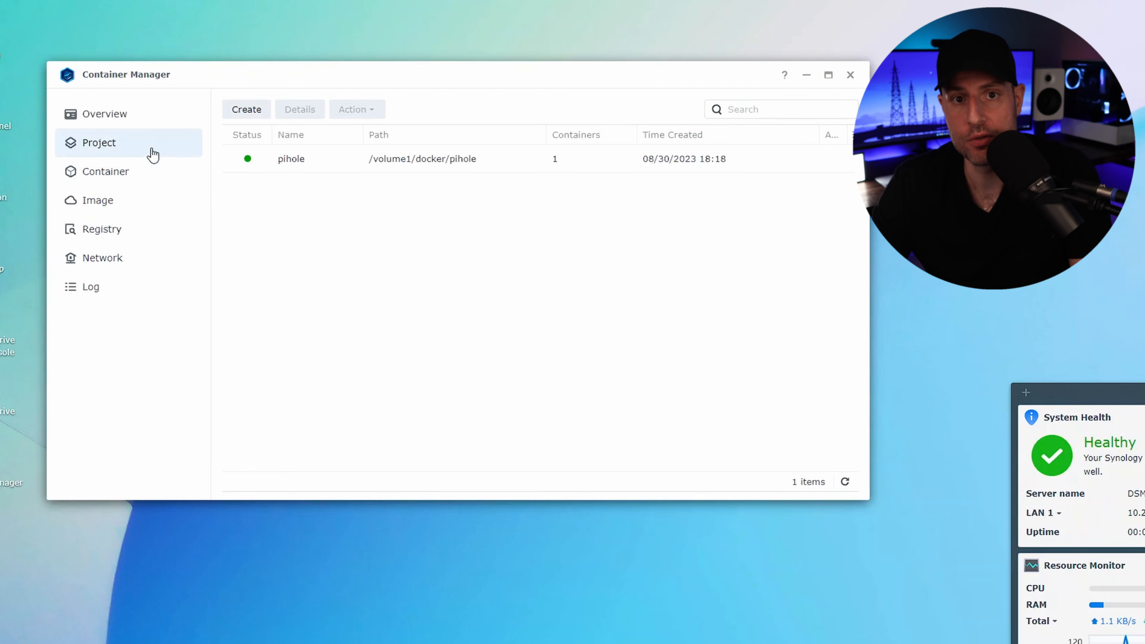
Step: Inspect the general details and port mappings of the pihole container, and return to the container list
left_click(143, 170)
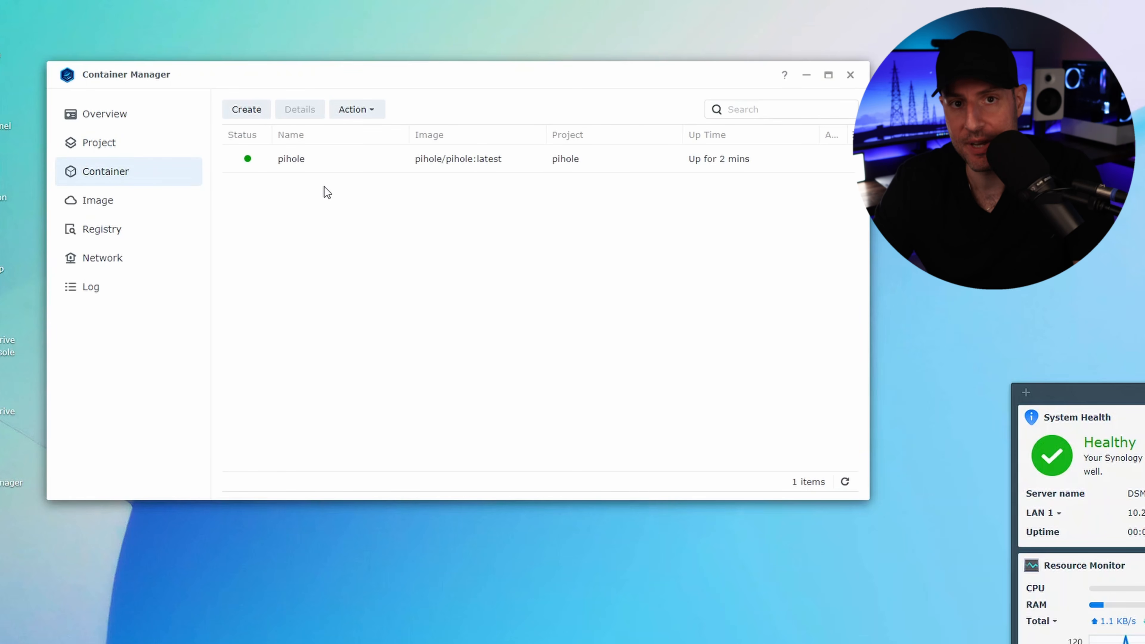
left_click(329, 167)
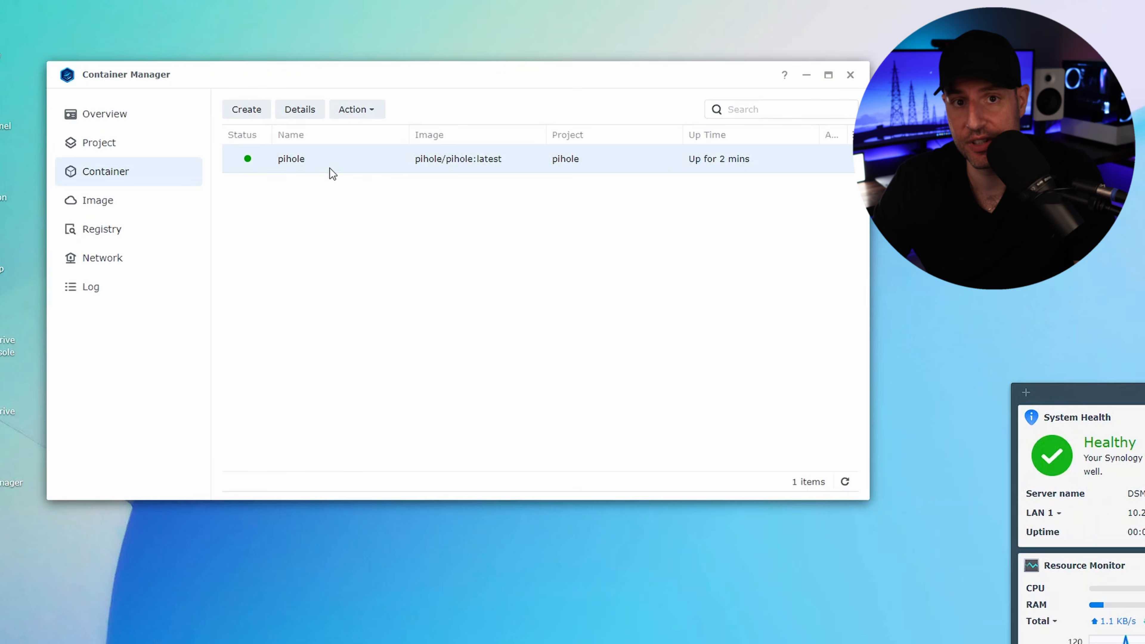
left_click(362, 120)
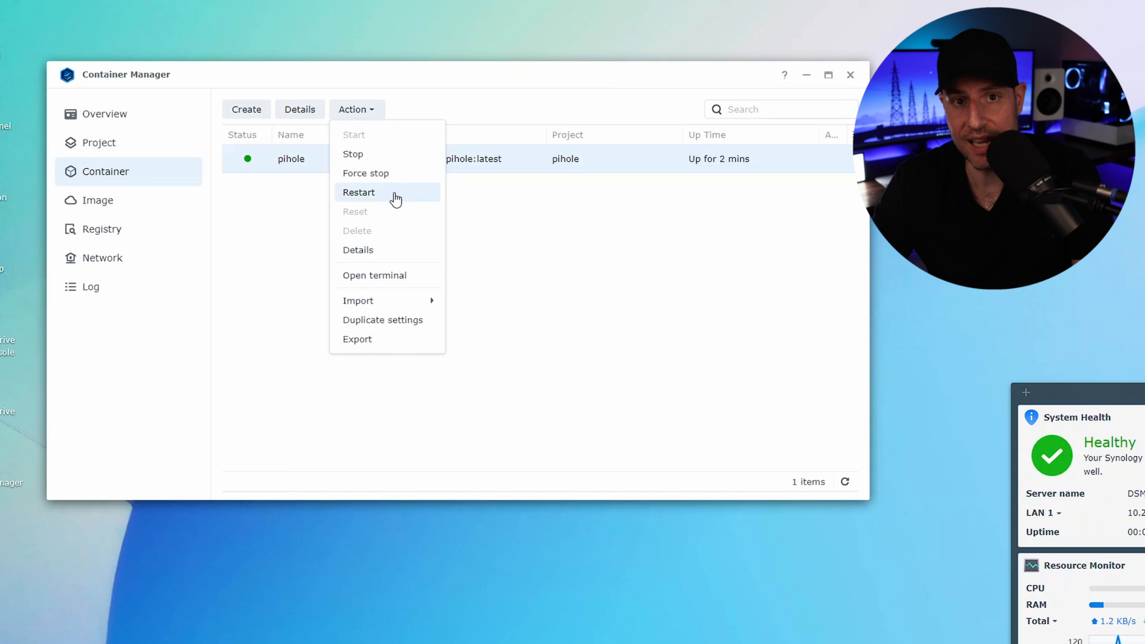
left_click(396, 255)
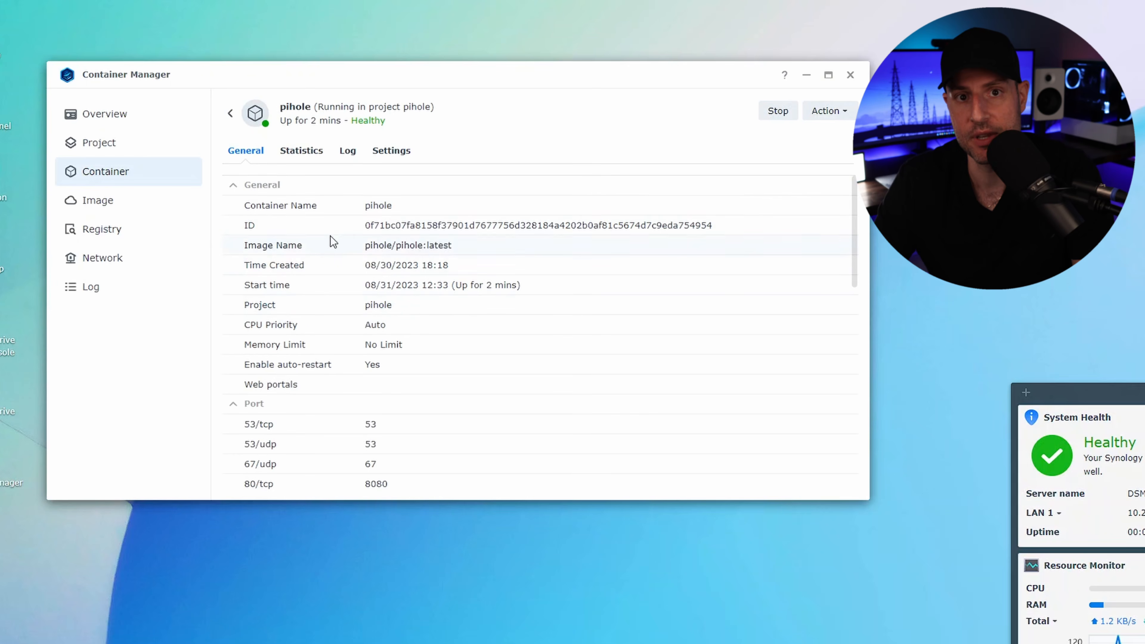
left_click(230, 116)
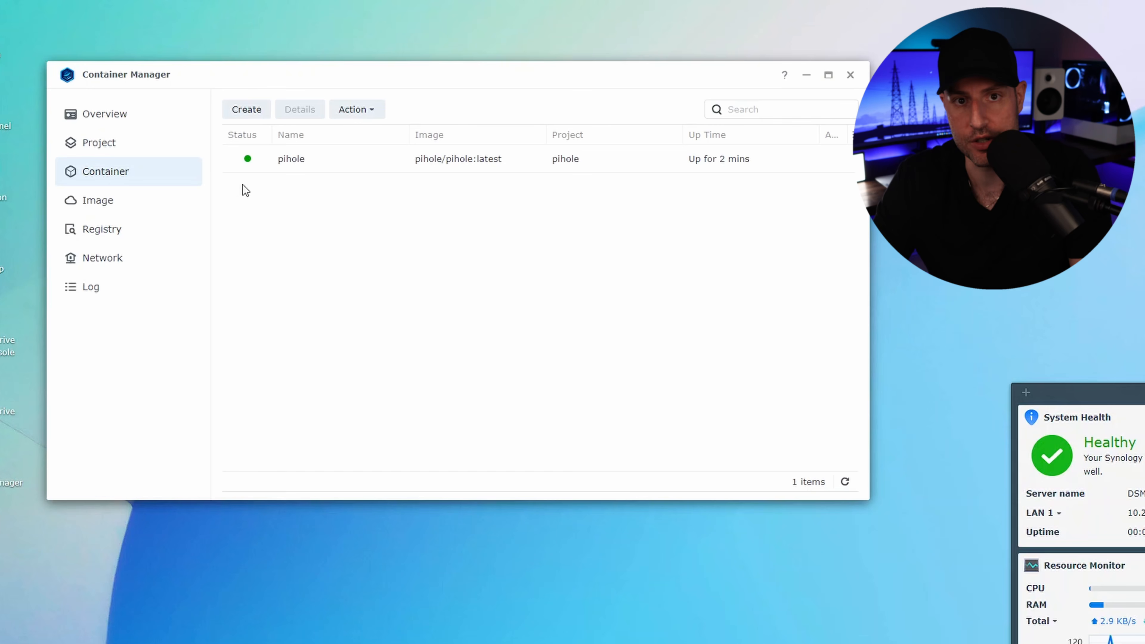
Step: Stop the running pihole container
left_click(316, 160)
left_click(366, 111)
left_click(372, 157)
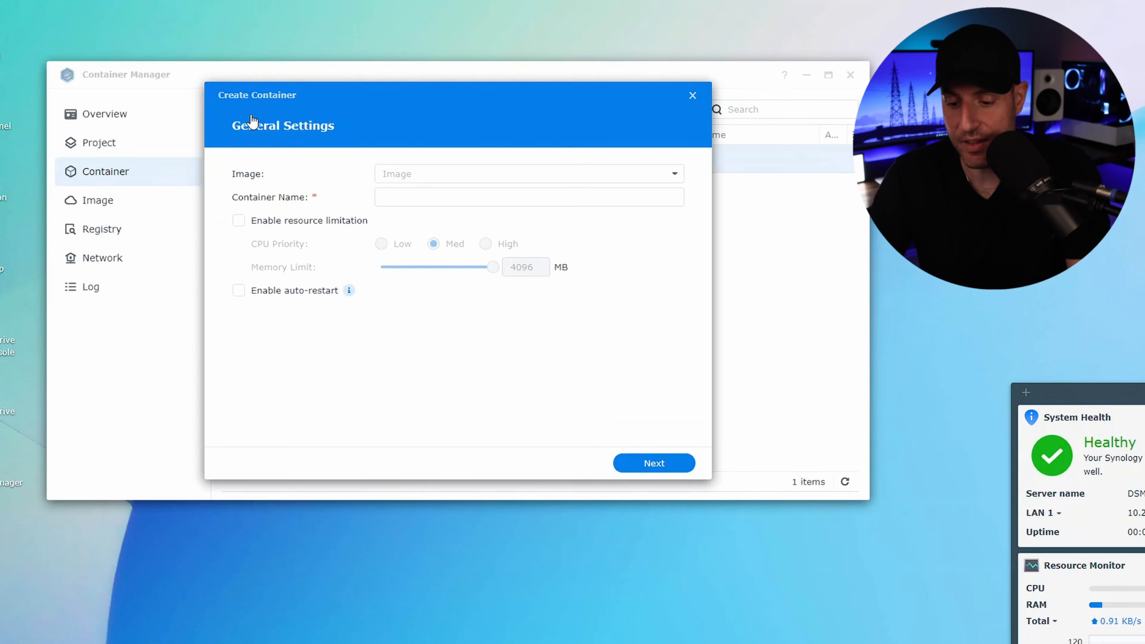
Step: Set up a new container from the pihole/pihole:latest image, naming it pi-hole with auto-restart enabled, and continue to the advanced settings
left_click(399, 178)
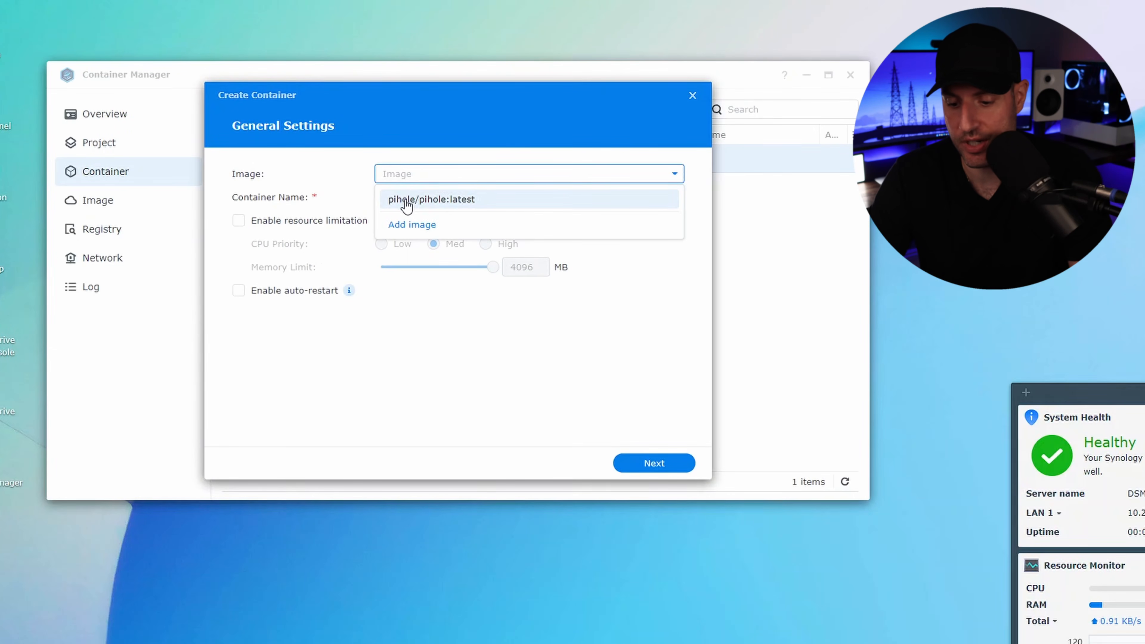
left_click(407, 205)
left_click(409, 197)
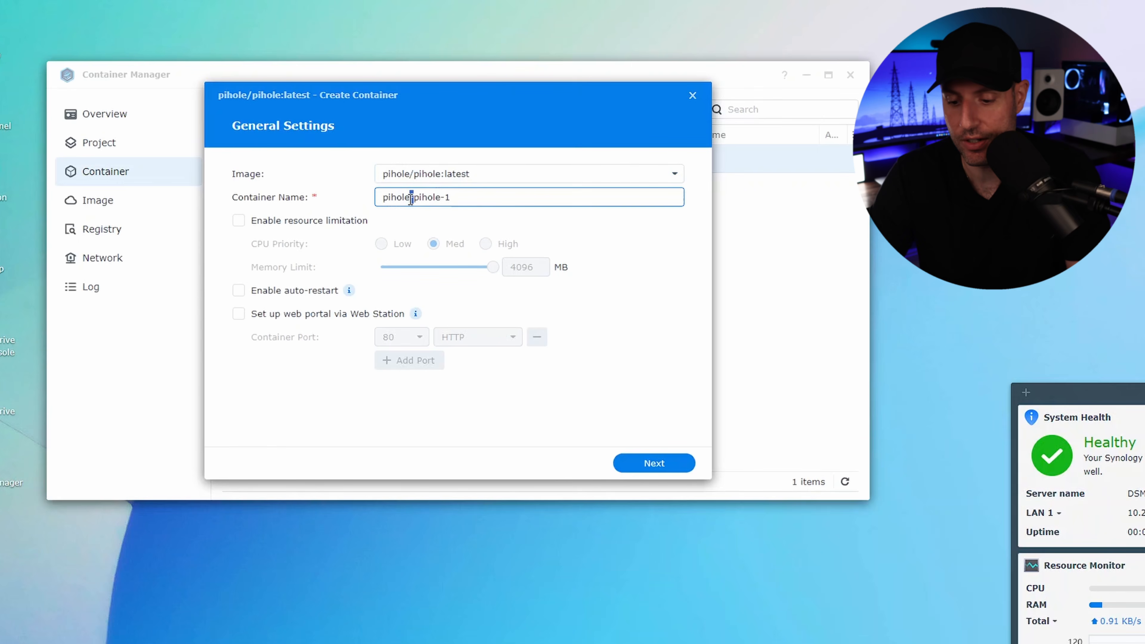
key("ctrl+a")
type("pi-hole")
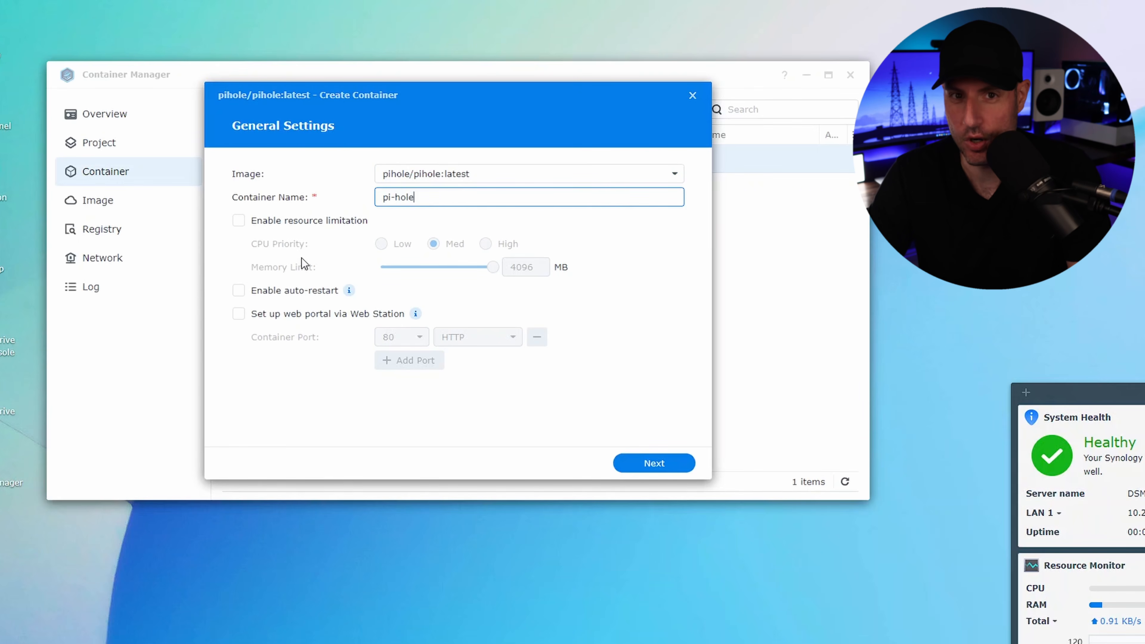
left_click(294, 291)
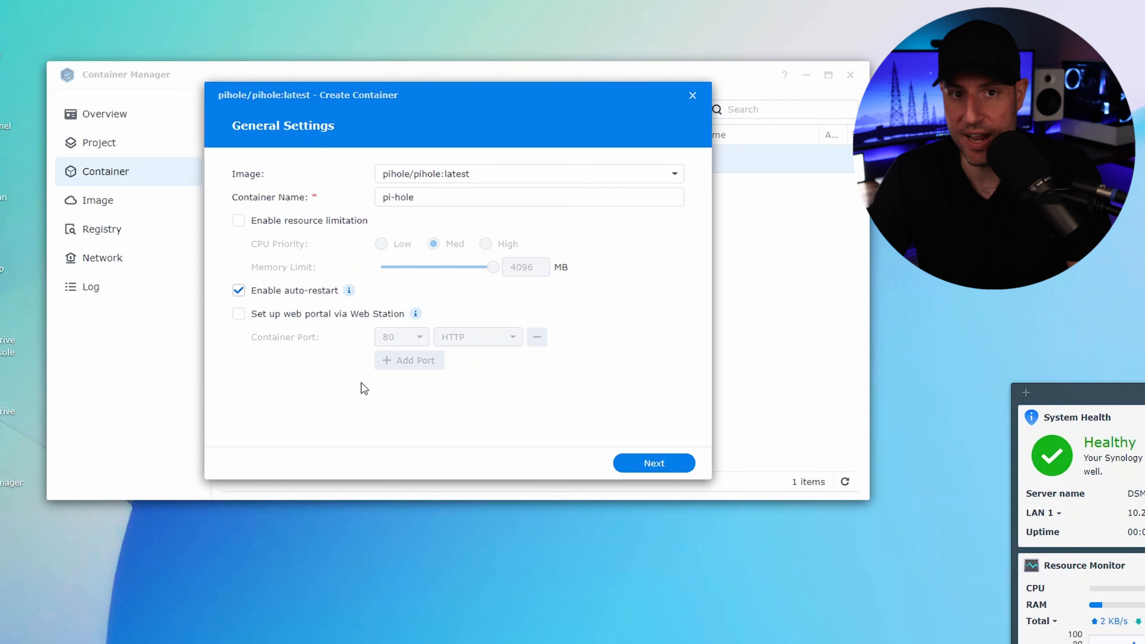
left_click(666, 451)
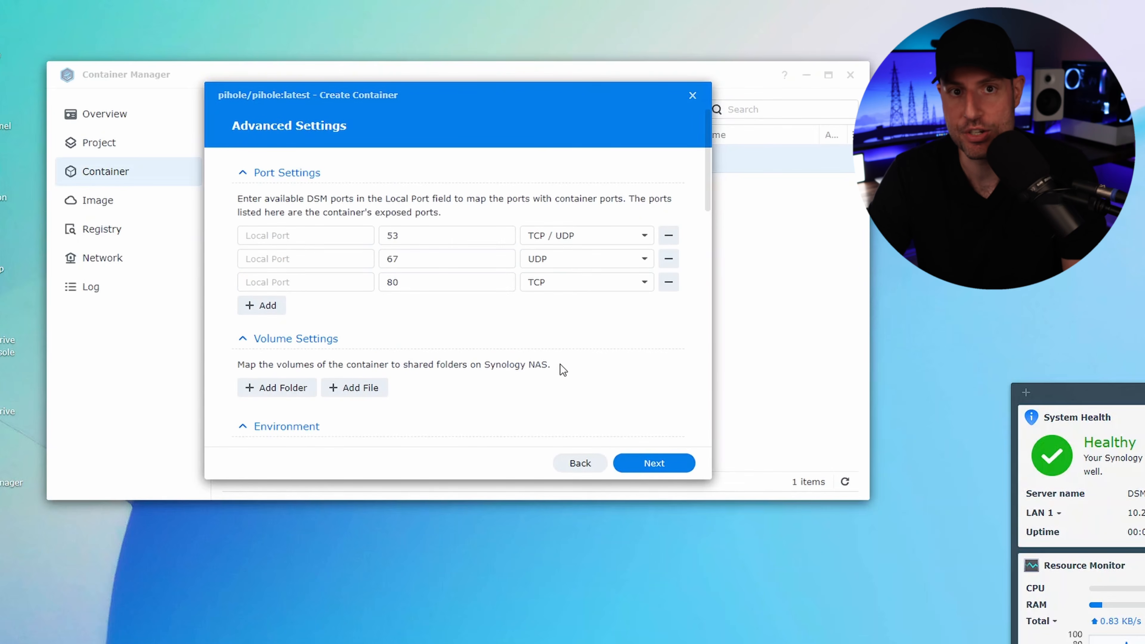
Step: Map local port 8080 to the container's TCP port 80
left_click(336, 284)
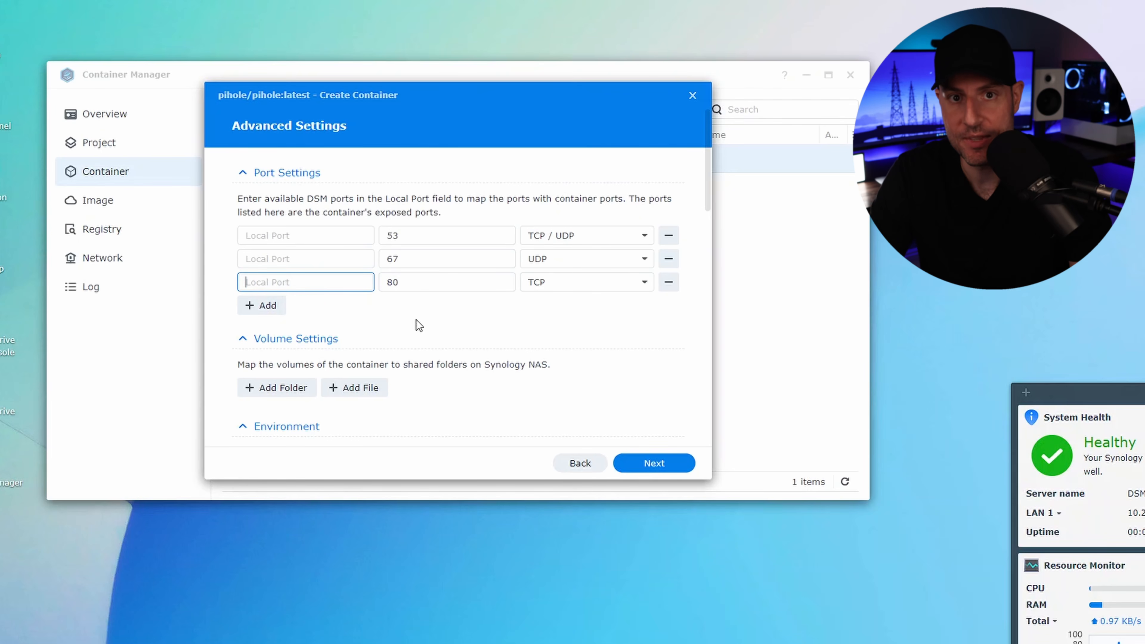
type("8080")
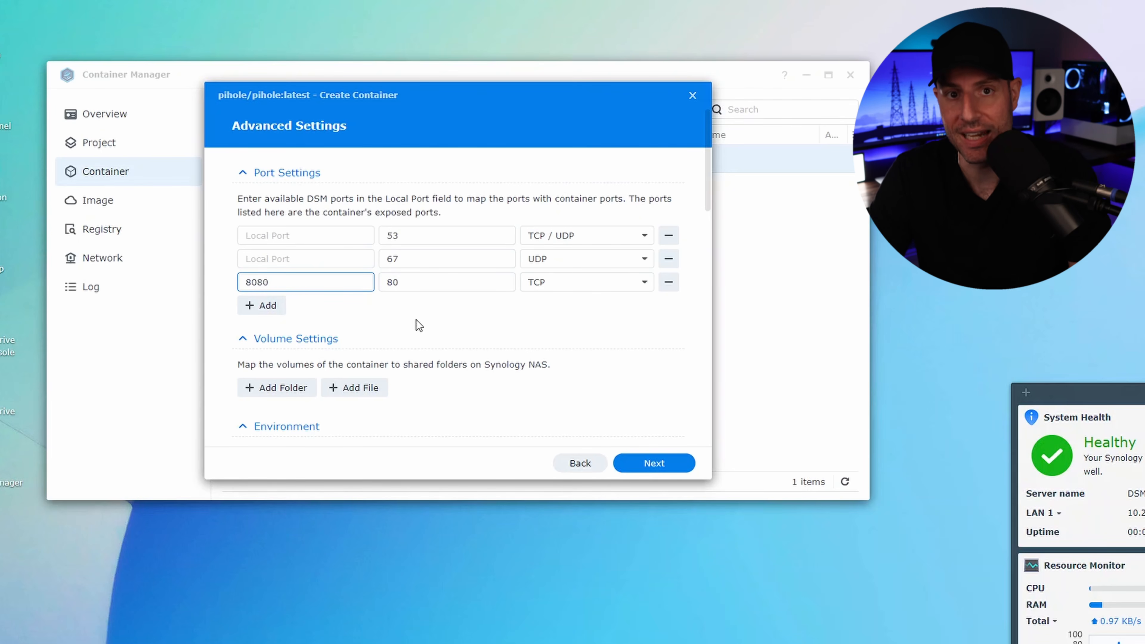
left_click(419, 320)
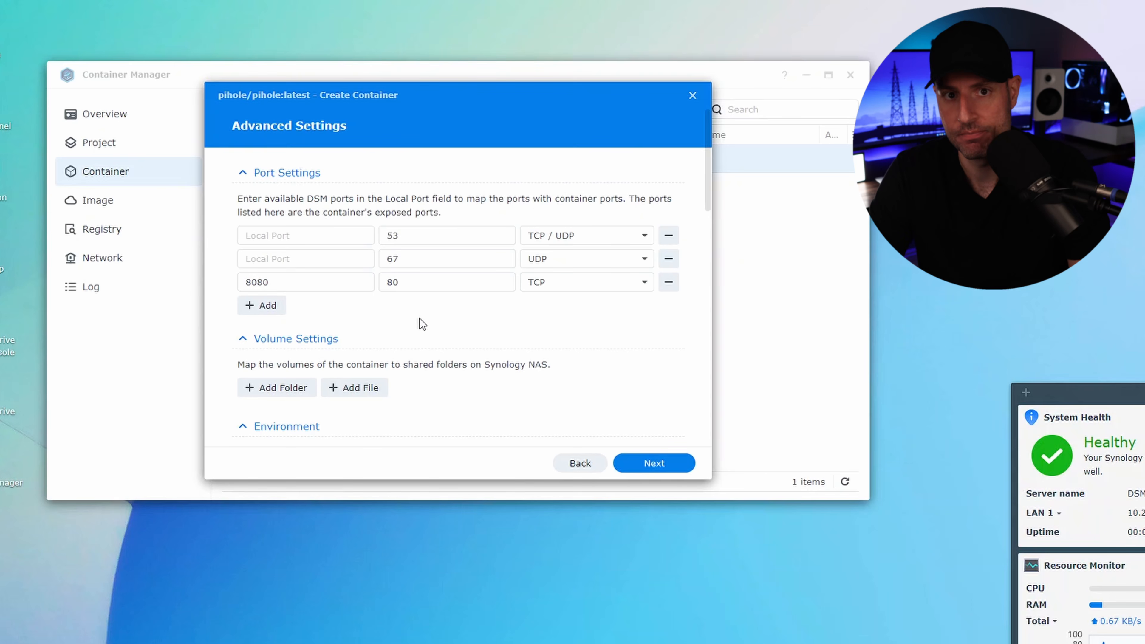
Step: Mount docker/pihole/etc-pihole at /etc/pihole and docker/pihole/etc-dnsmasq.d at /etc/dnsmasq.d, both with read/write access
scroll(420, 317, "down", 2)
scroll(420, 317, "down", 3)
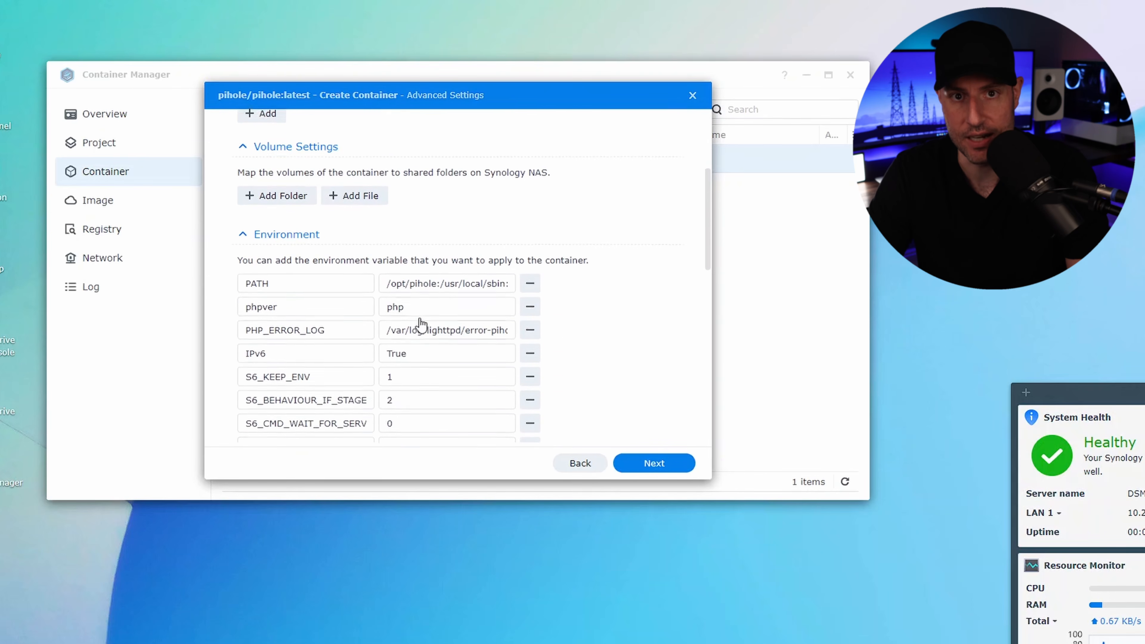
scroll(326, 256, "up", 2)
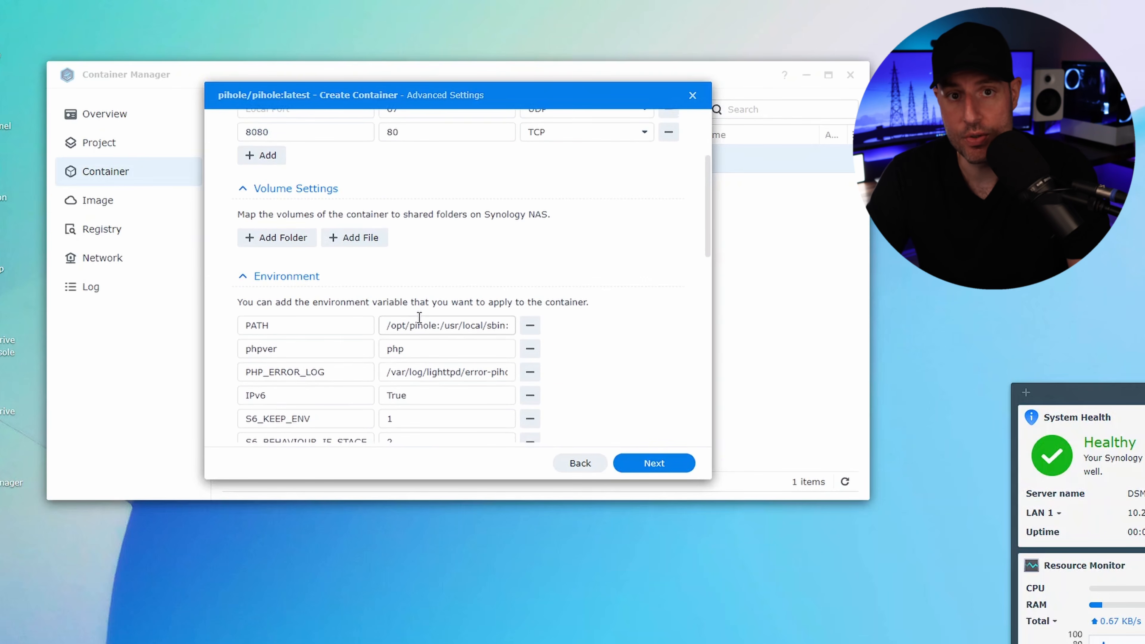
left_click(288, 238)
left_click(334, 208)
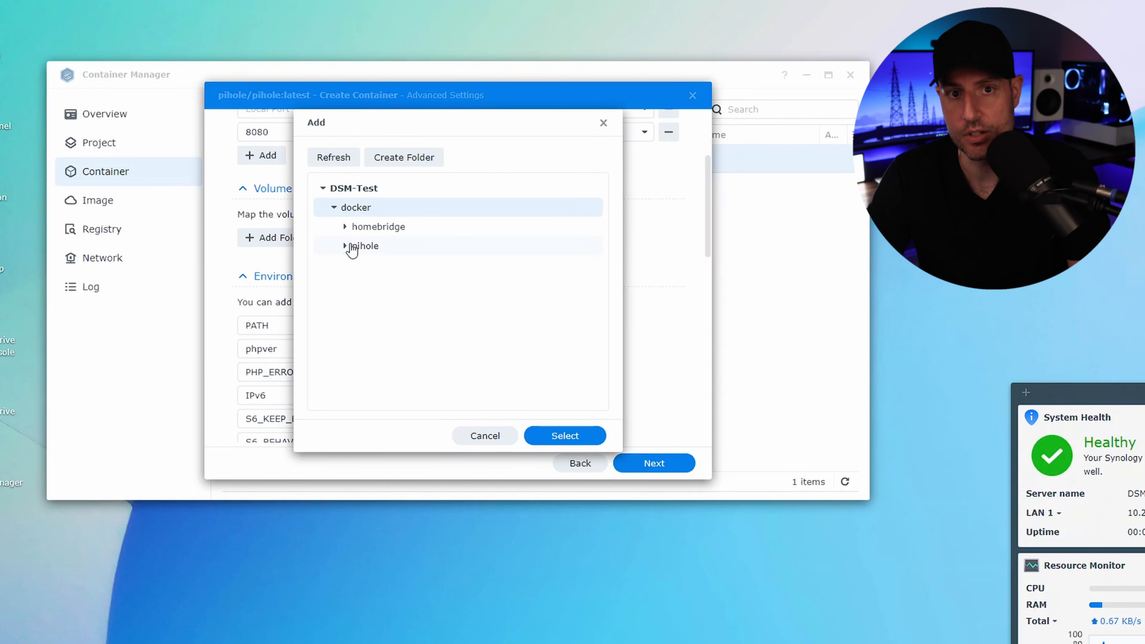
left_click(346, 245)
left_click(382, 283)
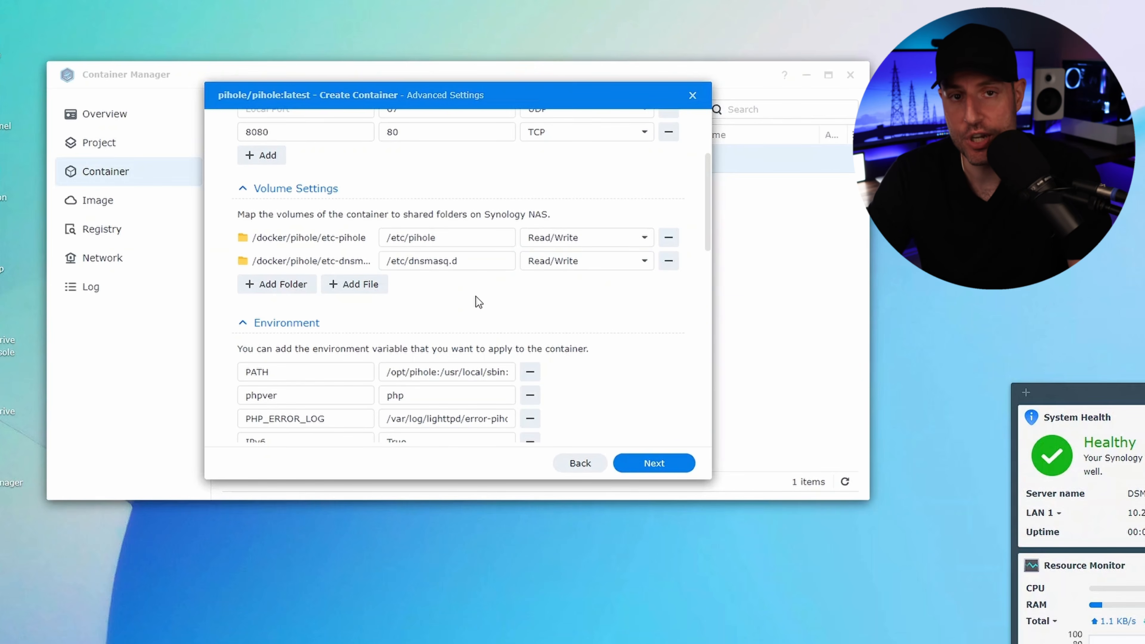
Step: Add a WEBPASSWORD environment variable and enter the web interface password as its value
scroll(478, 300, "down", 5)
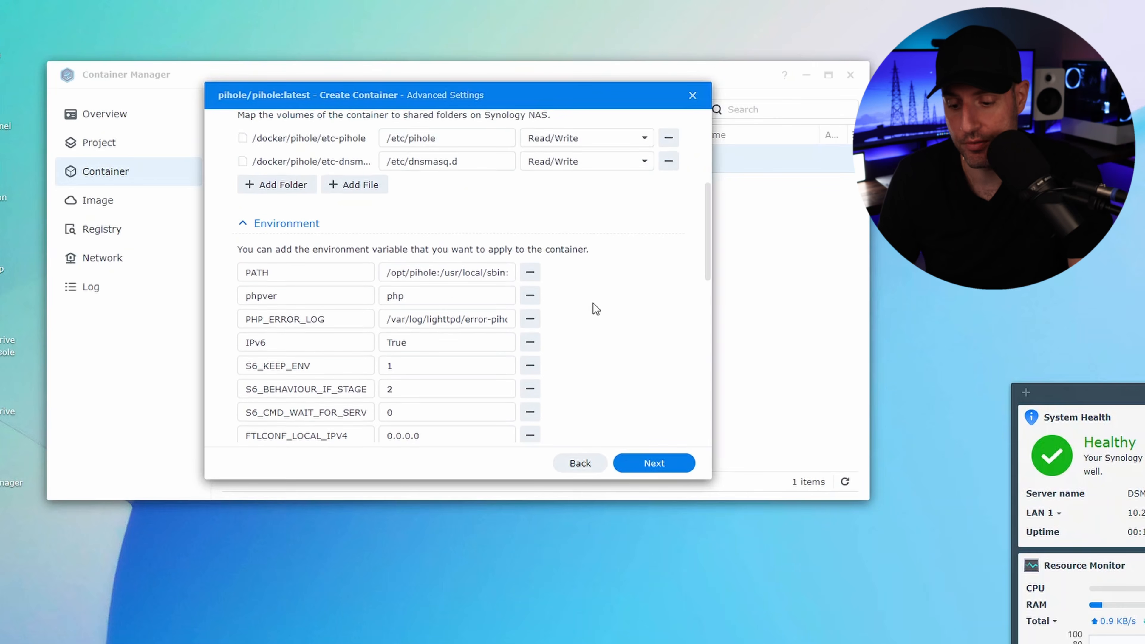
scroll(370, 372, "down", 1)
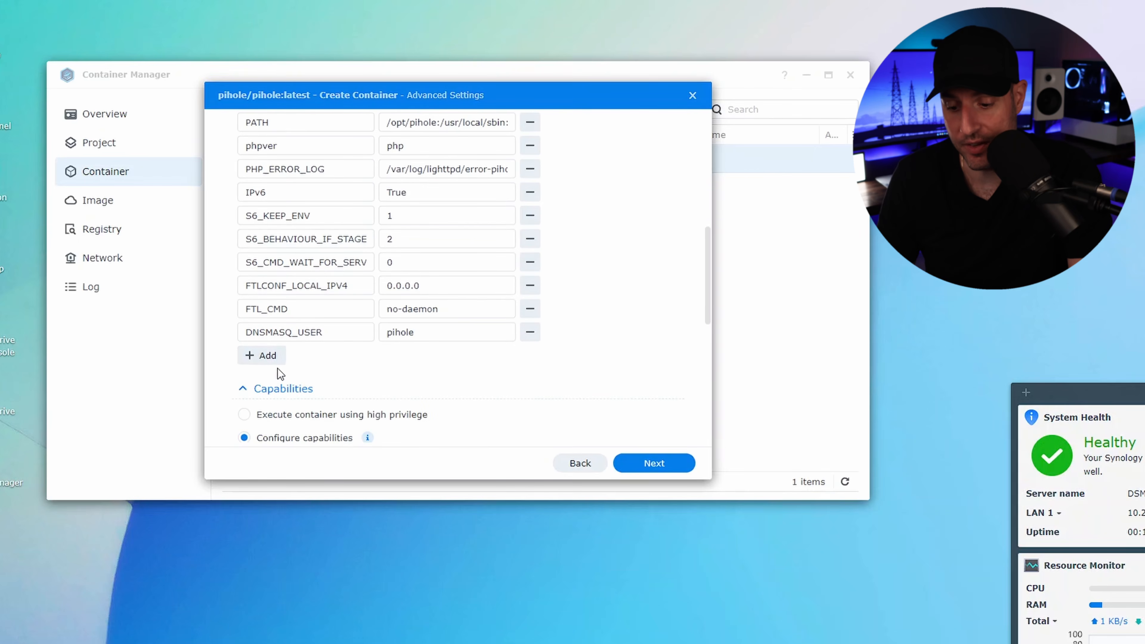
left_click(276, 357)
type("WEBPASSWORD")
key("Tab")
type("password")
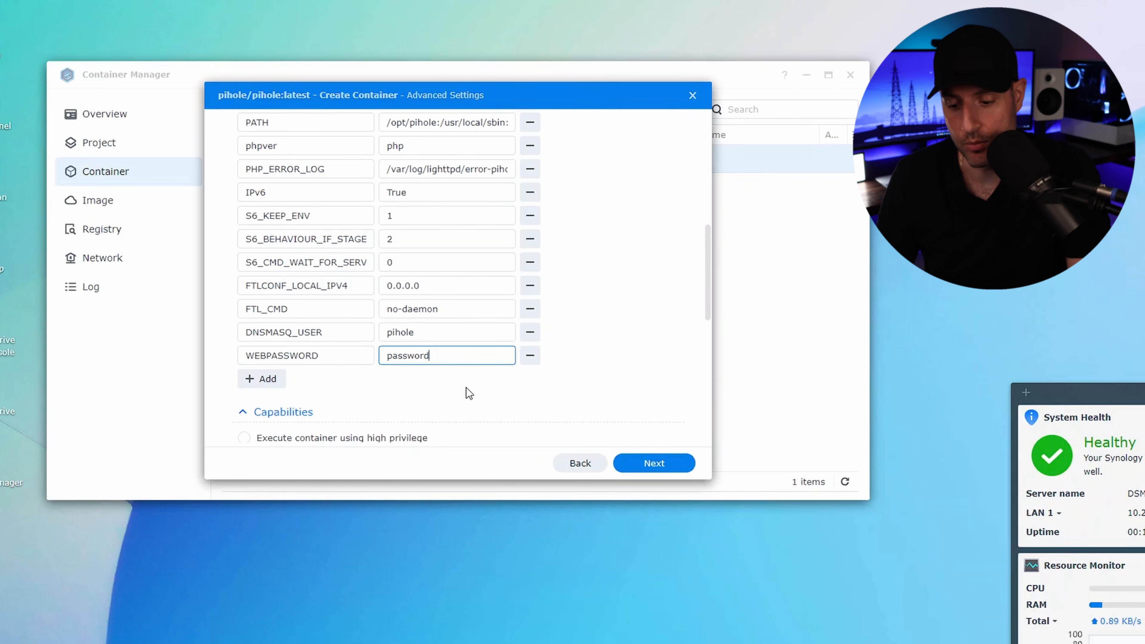
Step: Review the high-privilege execution option and the selectable networks for the new container, cancelling the root privilege confirmation
scroll(469, 393, "down", 3)
scroll(469, 393, "down", 2)
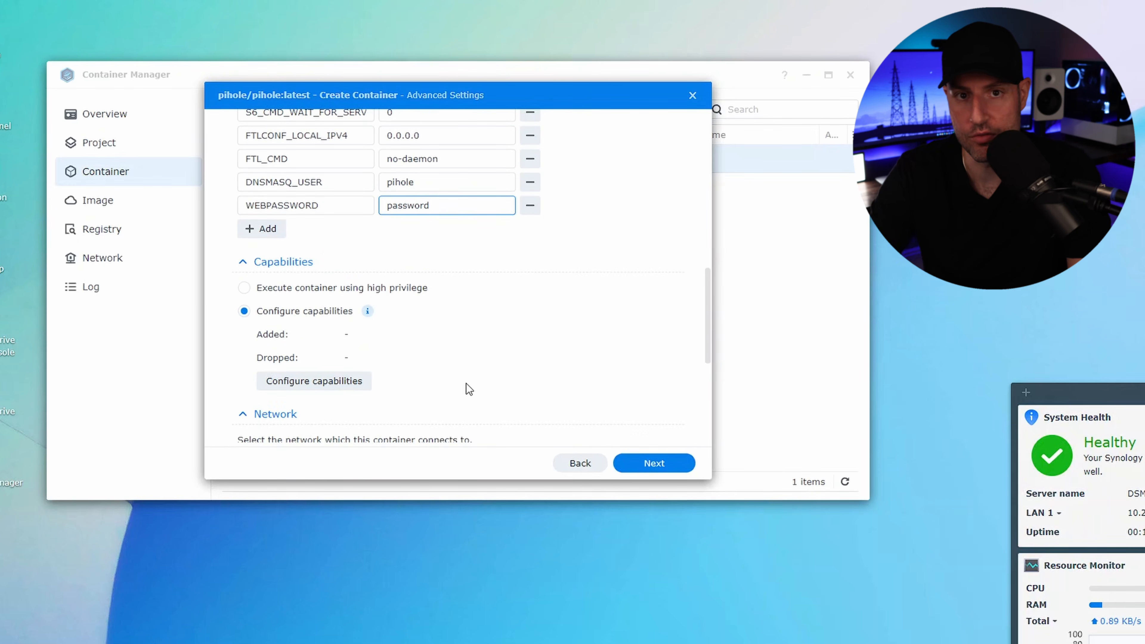
left_click(397, 289)
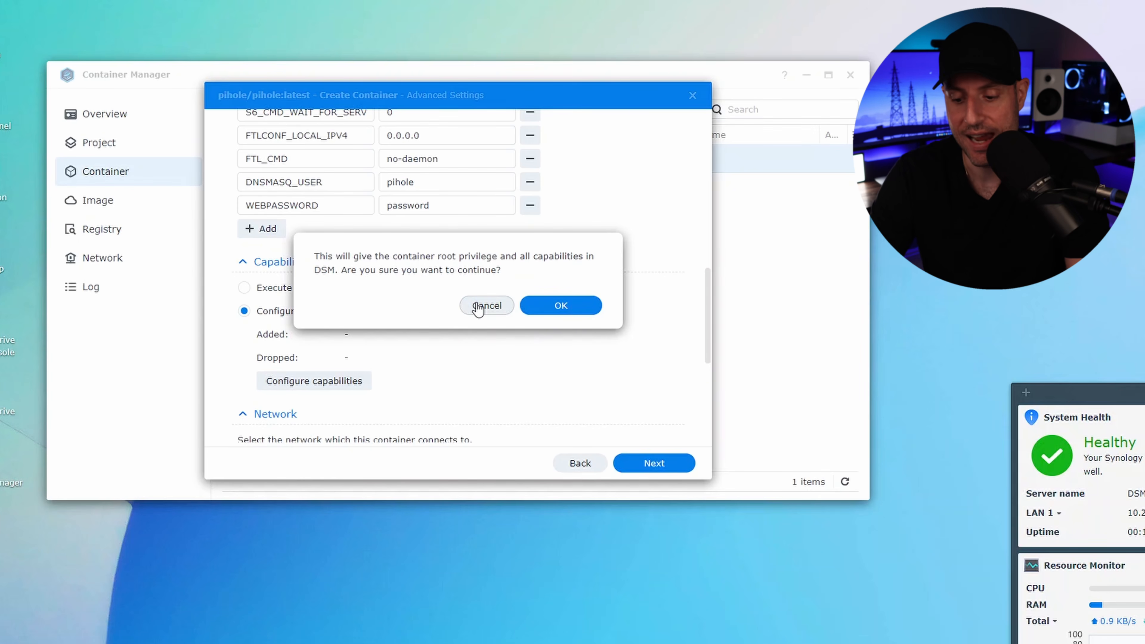
left_click(486, 305)
scroll(478, 308, "down", 3)
scroll(476, 308, "down", 2)
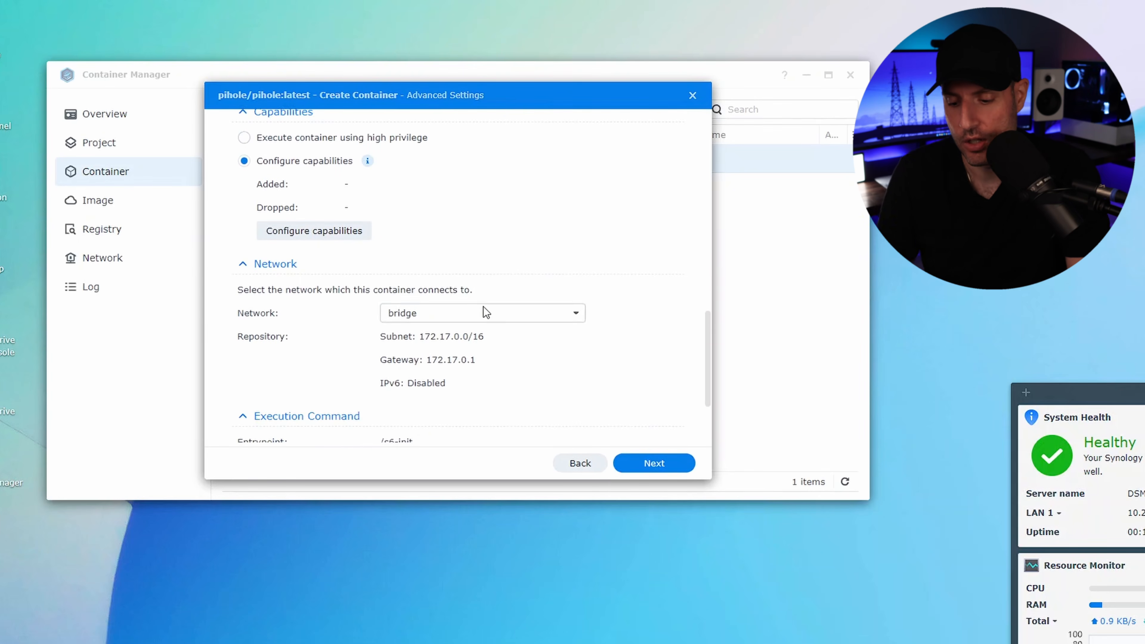
left_click(561, 316)
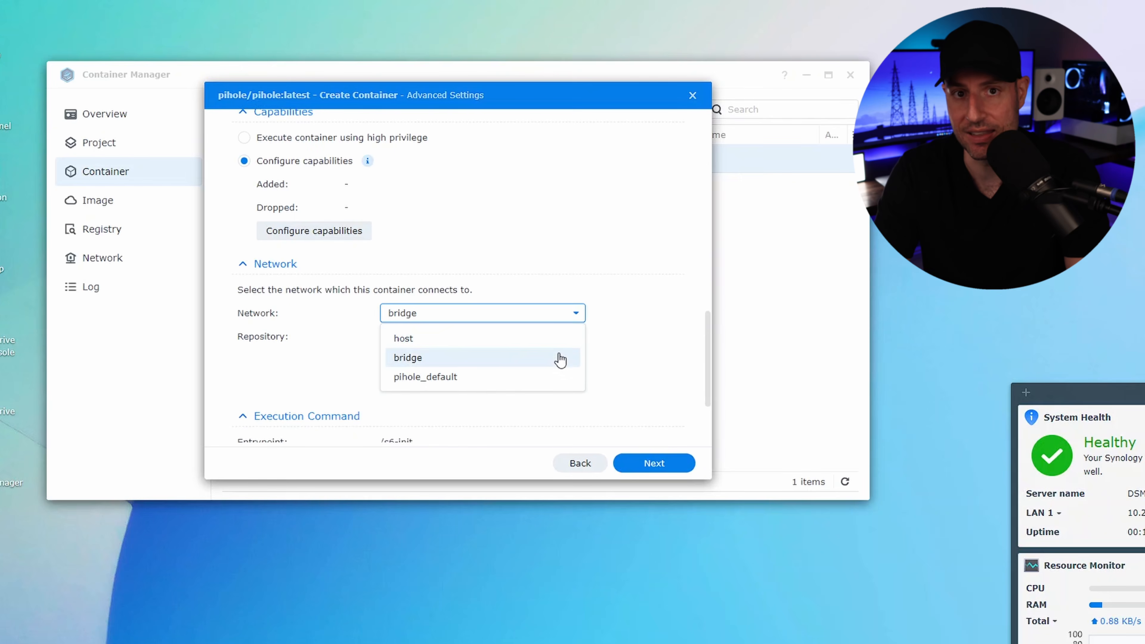
left_click(621, 284)
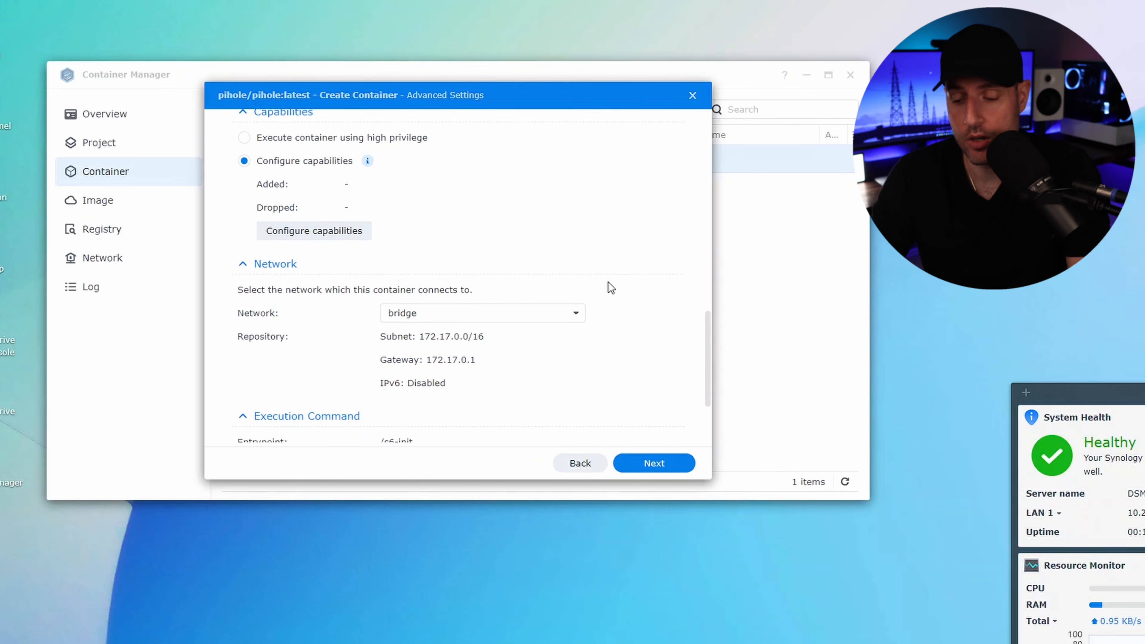
Step: Accept the advanced settings and finish creating the pi-hole container
scroll(608, 282, "down", 3)
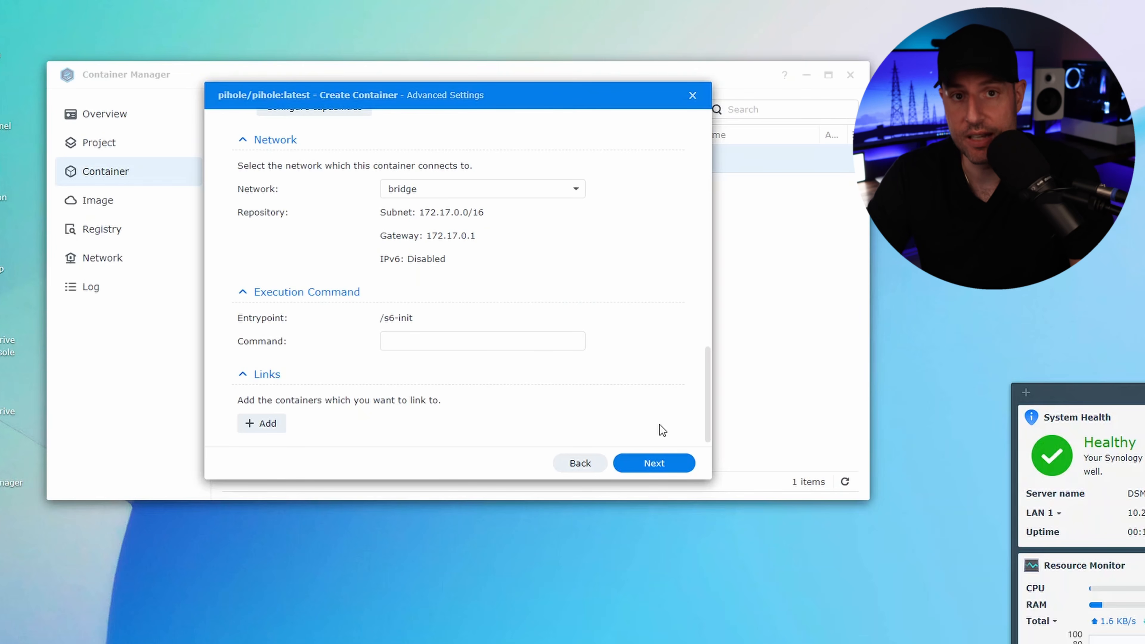
left_click(668, 463)
left_click(654, 463)
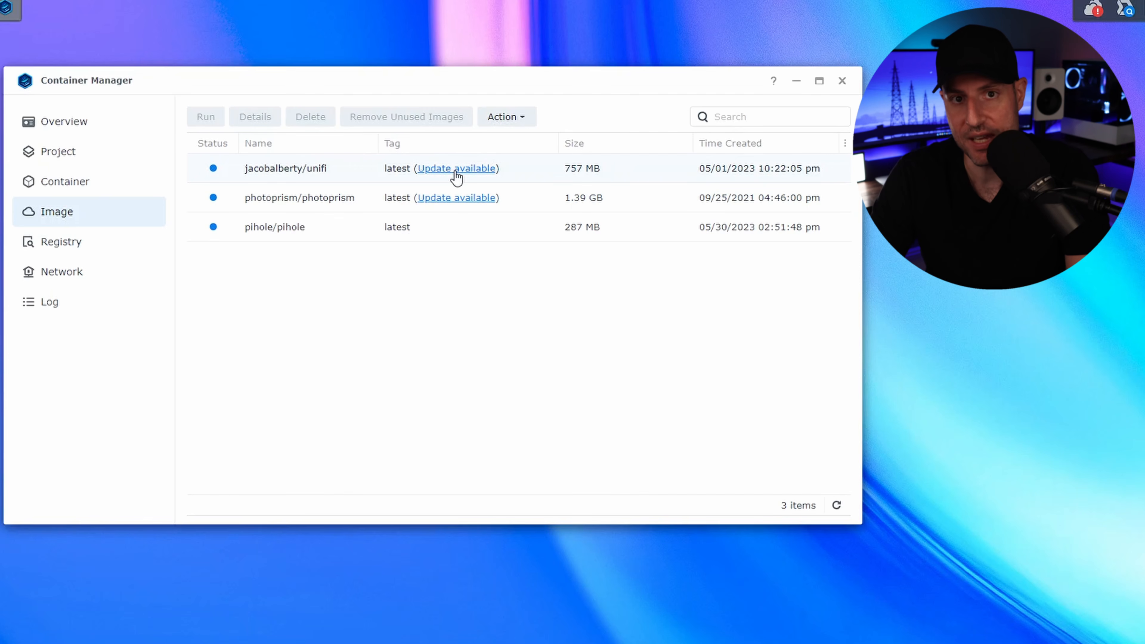
Step: Update the jacobalberty/unifi image to its latest tag, accepting the data loss warning
left_click(473, 175)
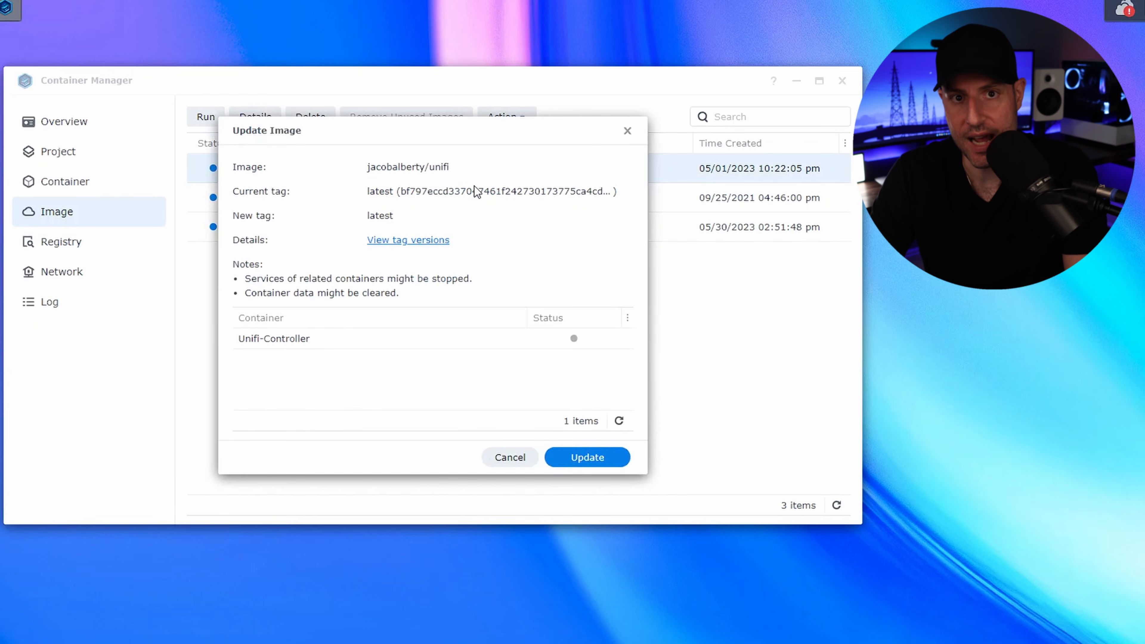
left_click(601, 459)
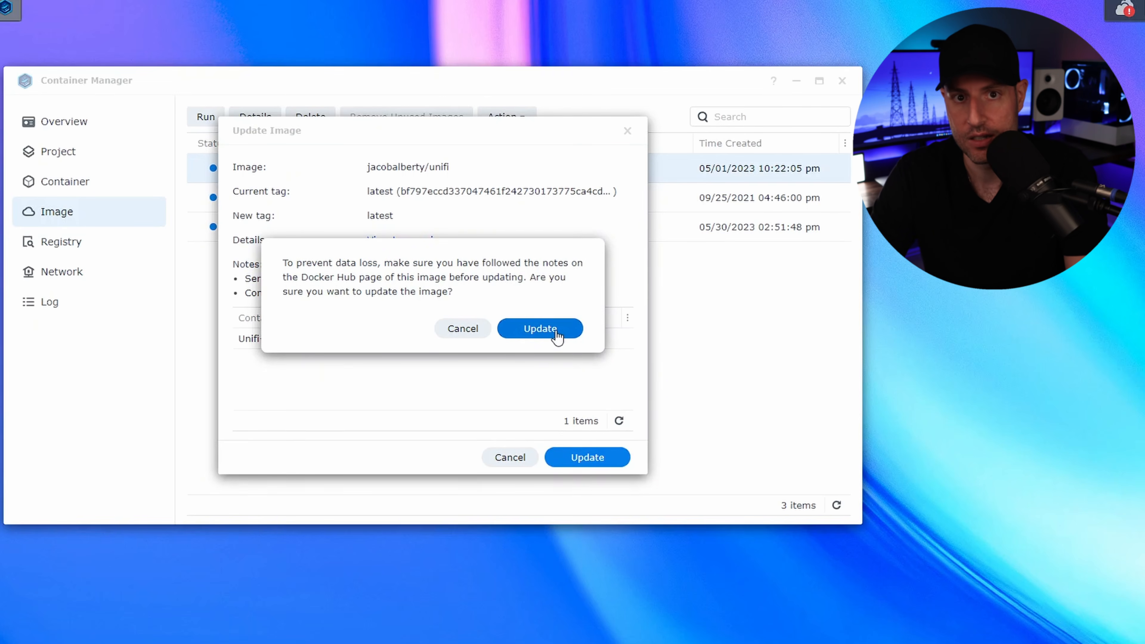
left_click(541, 328)
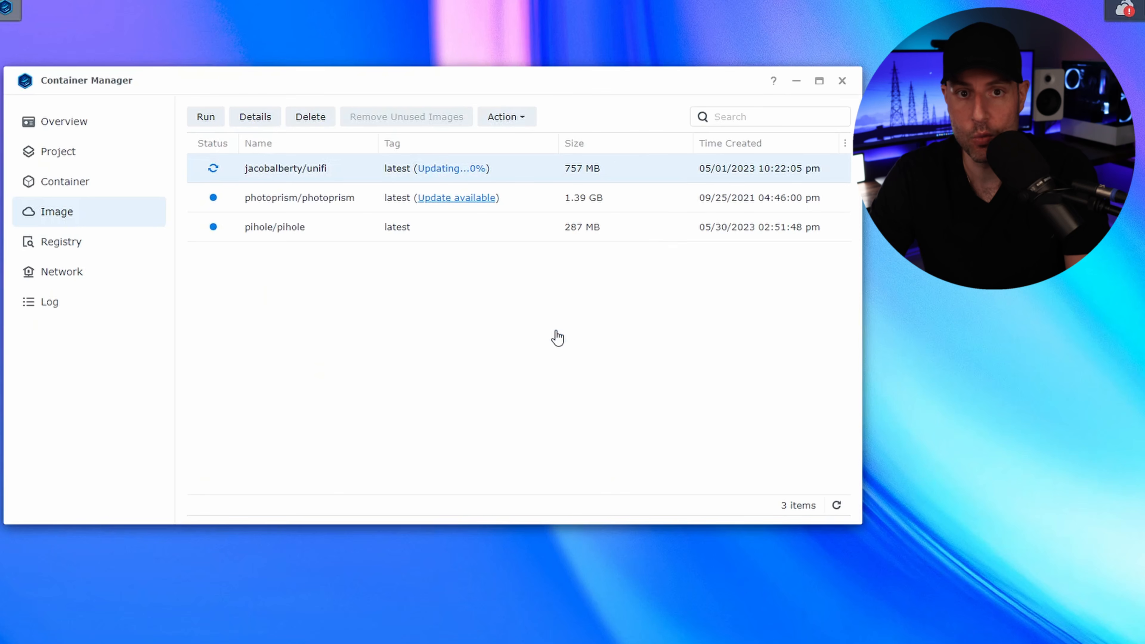